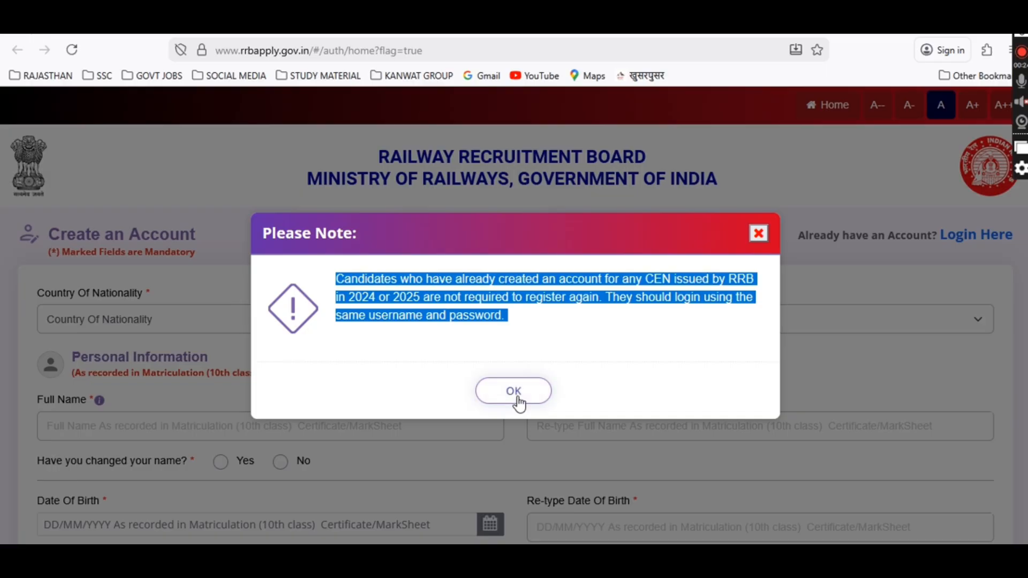
- Read the notice about existing accounts, then dismiss it
click(373, 298)
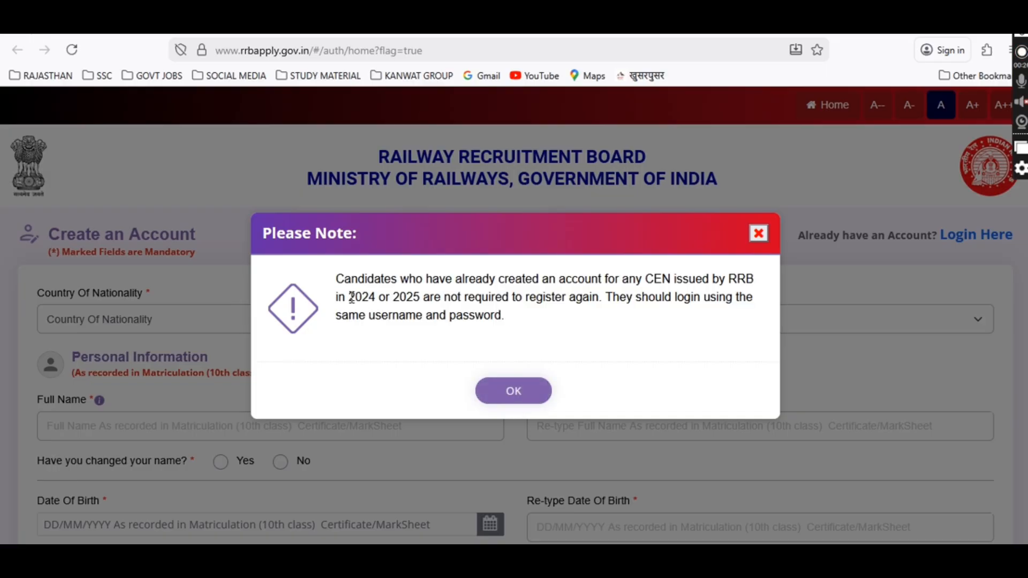
drag(348, 297, 434, 301)
click(399, 295)
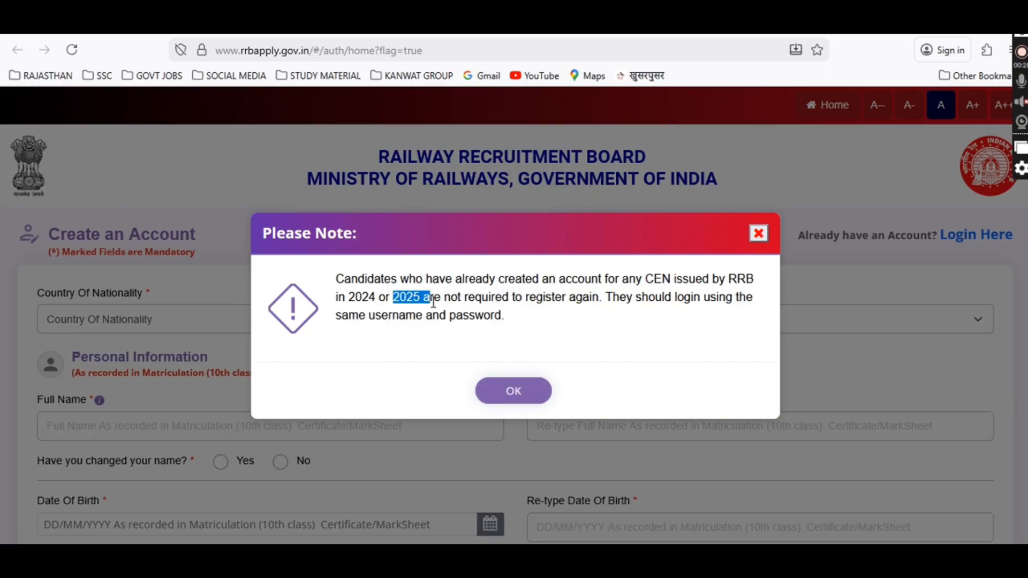
click(514, 391)
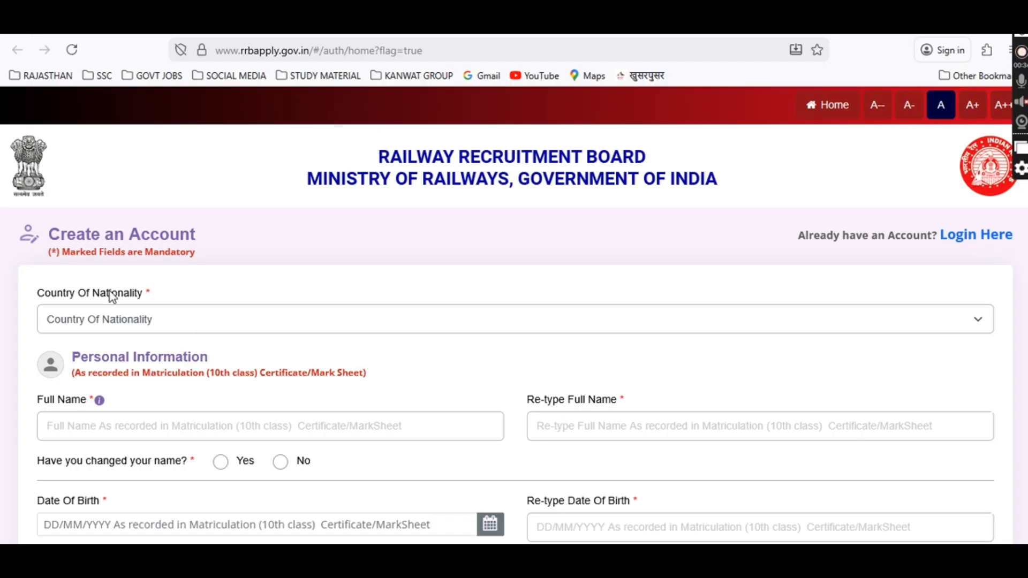
- Choose India as the Country Of Nationality
click(106, 309)
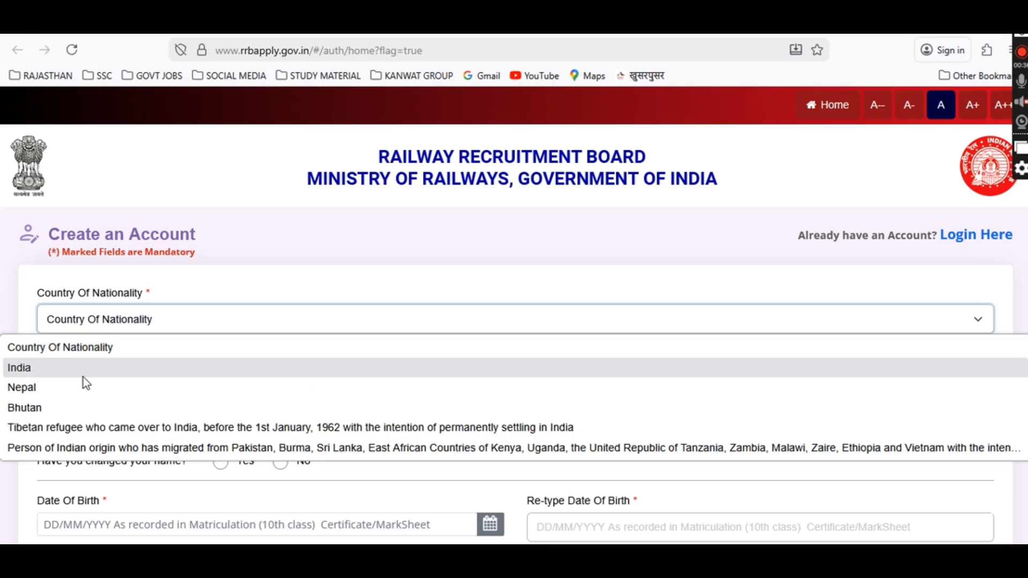
click(82, 373)
scroll(188, 306, down, 5)
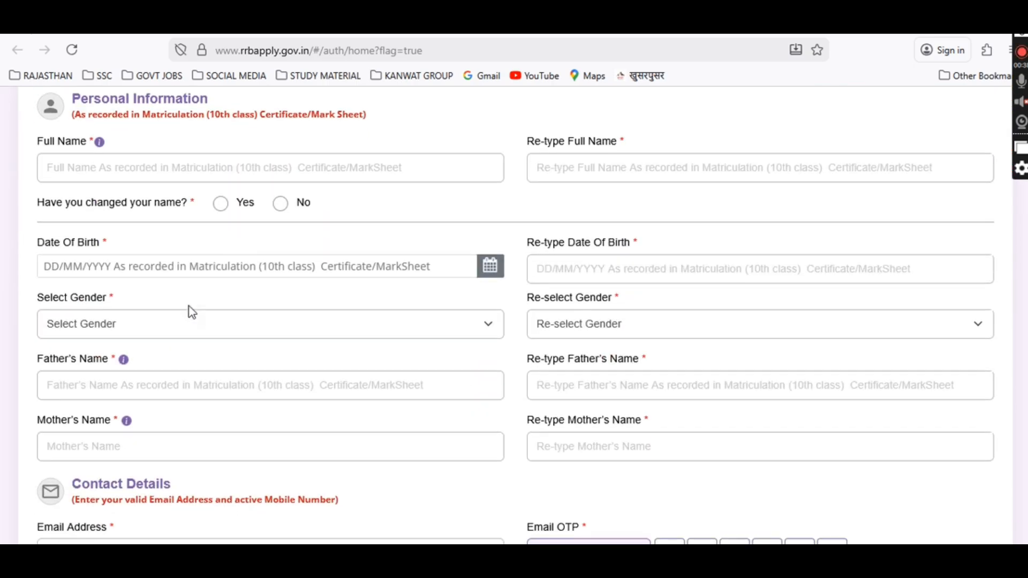
- Step through the full name, date of birth, gender and parents' name fields
click(248, 170)
click(637, 166)
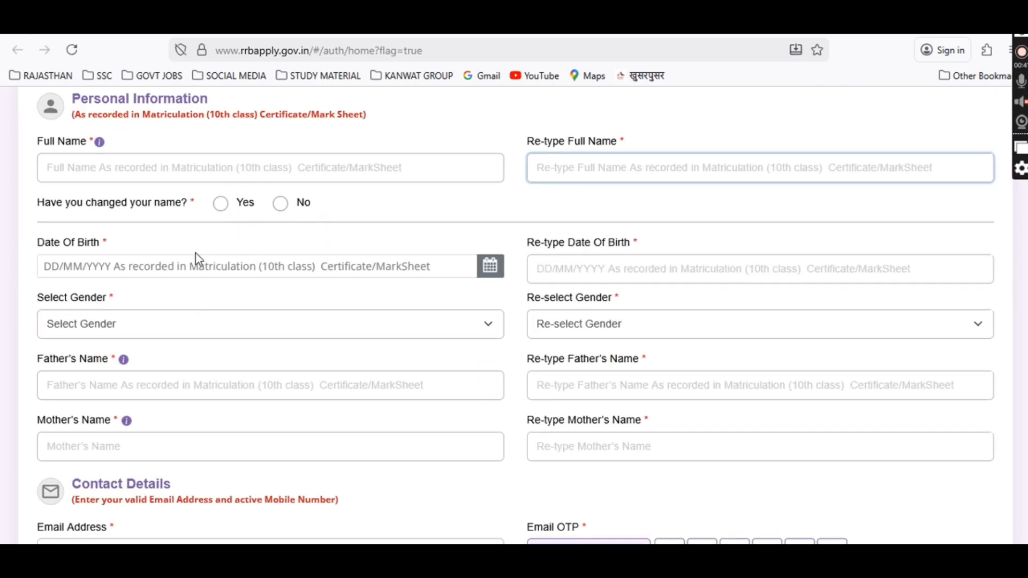
click(172, 267)
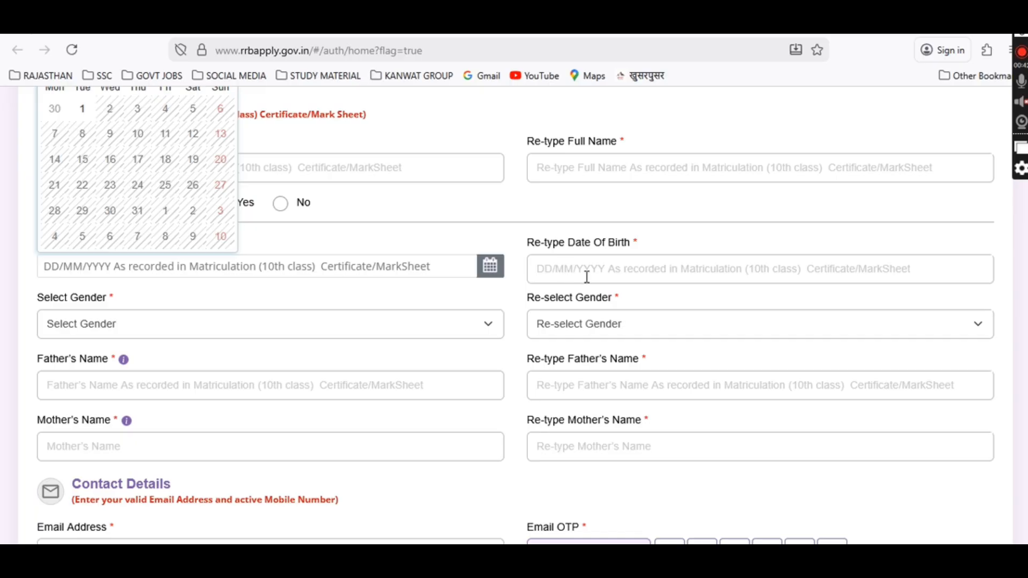
click(616, 271)
scroll(343, 300, down, 2)
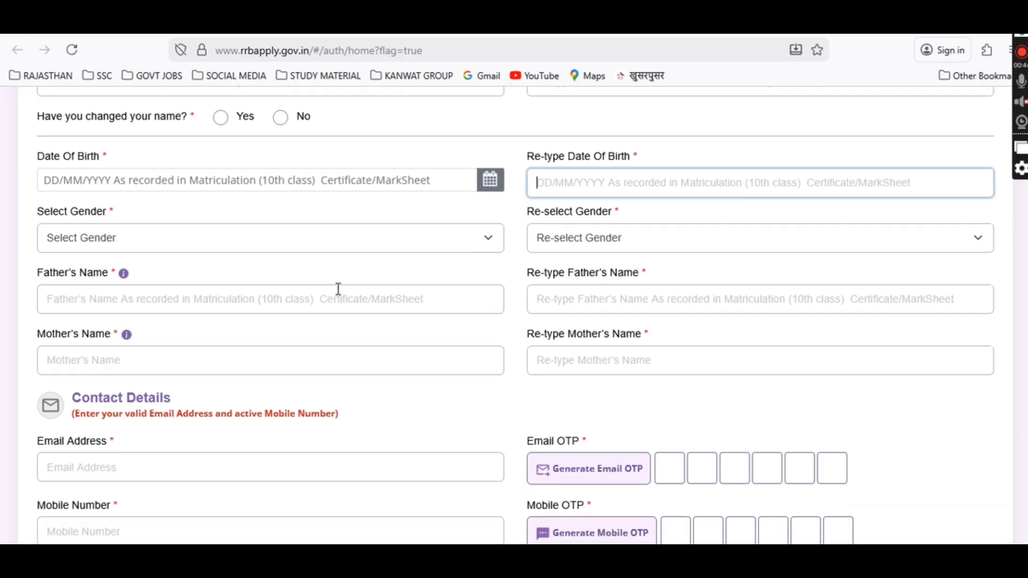
click(328, 235)
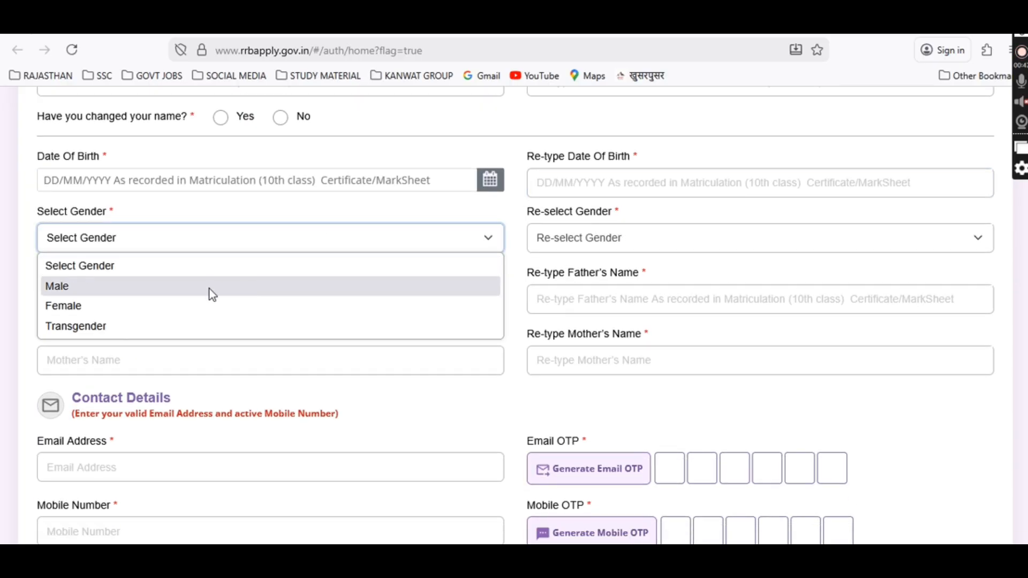
click(587, 247)
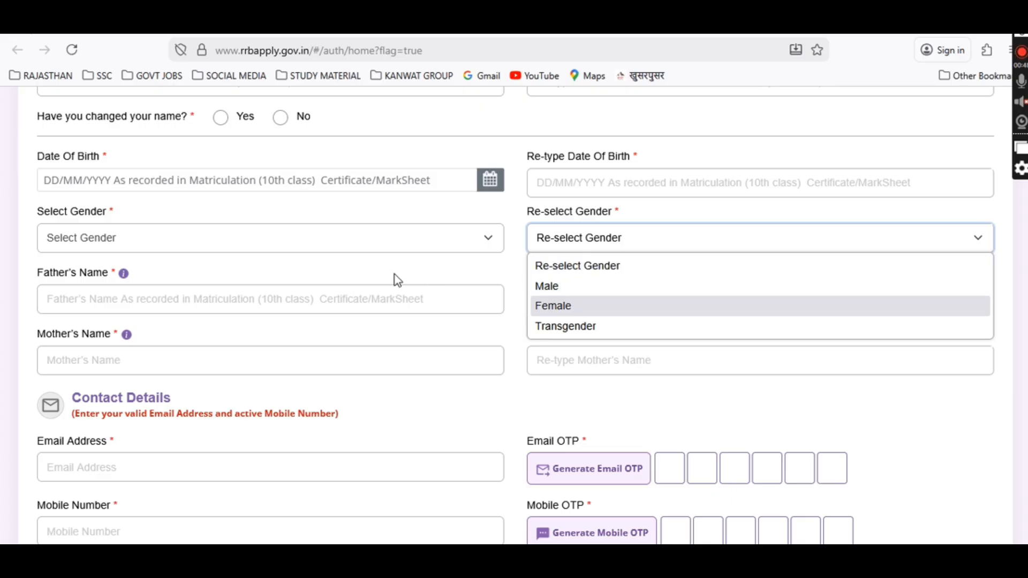
click(374, 300)
key(Tab)
key(Tab)
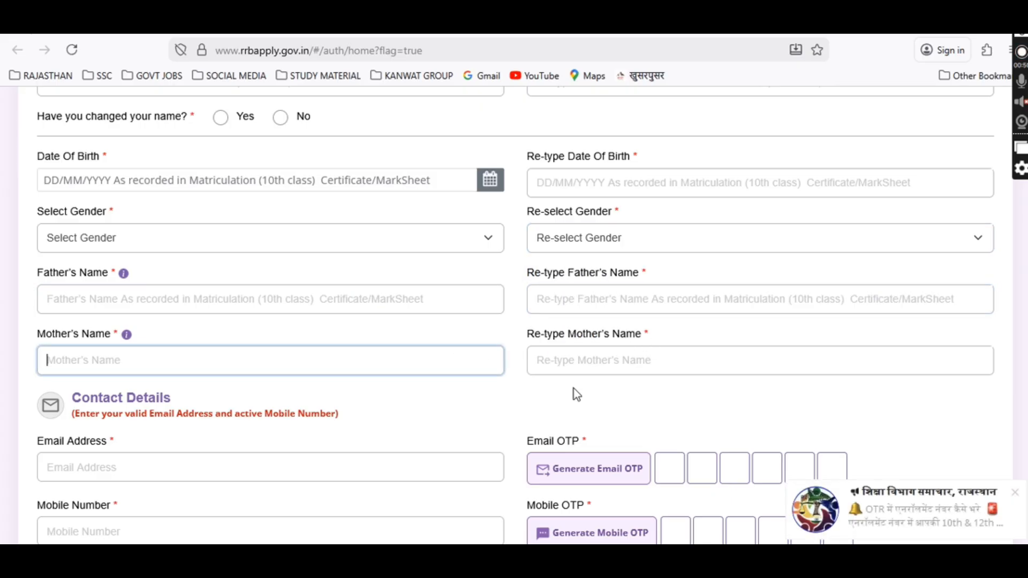
click(611, 316)
scroll(615, 320, down, 3)
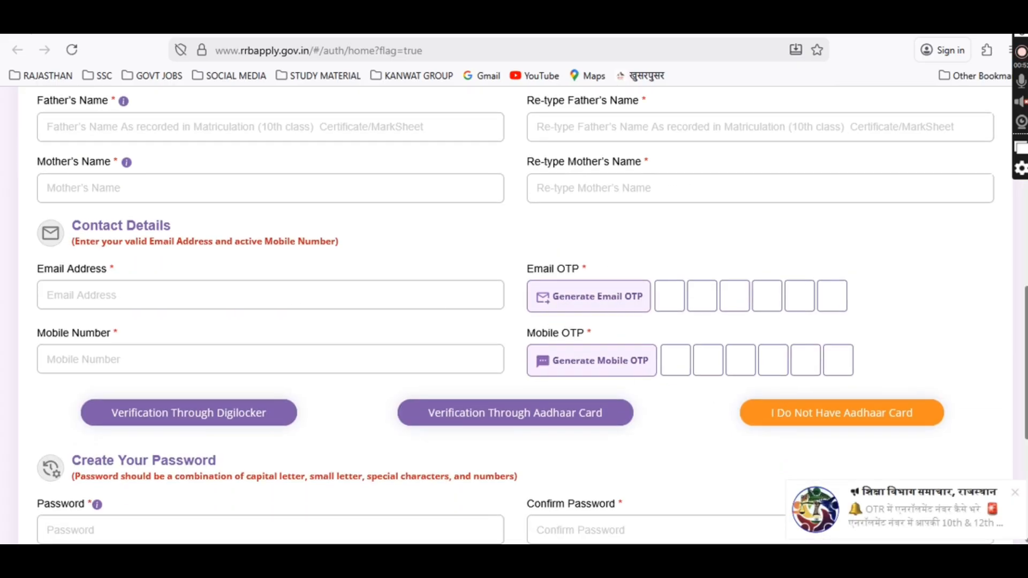
- Go through the email, mobile and password fields, then choose Preview And Create An Account
click(172, 290)
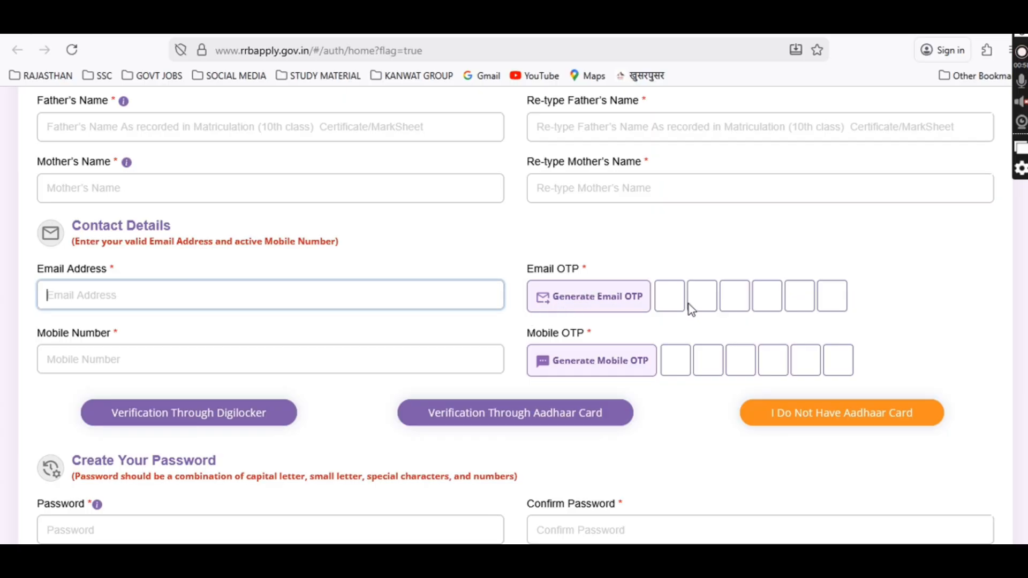
click(114, 358)
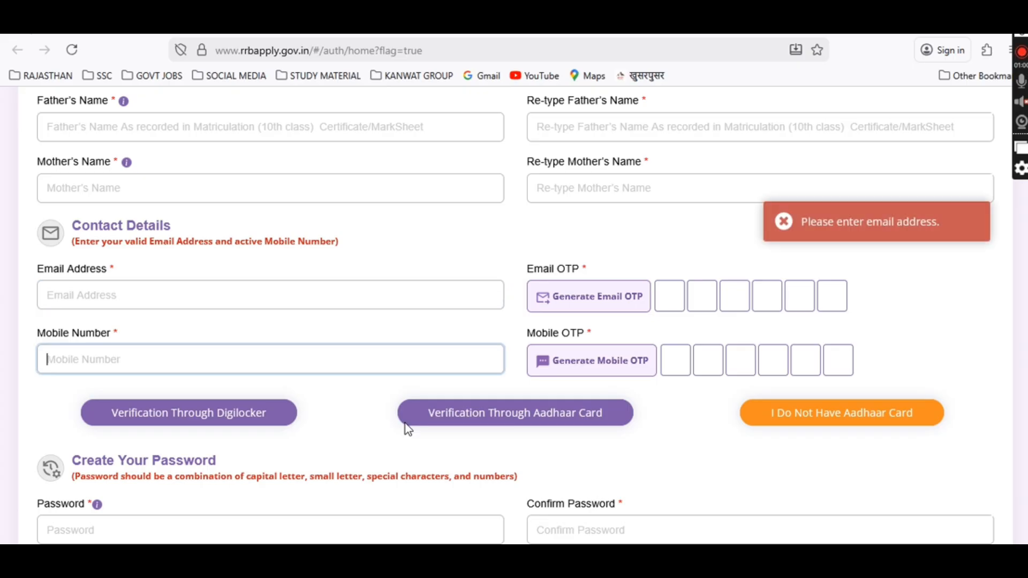
click(675, 361)
scroll(641, 408, down, 3)
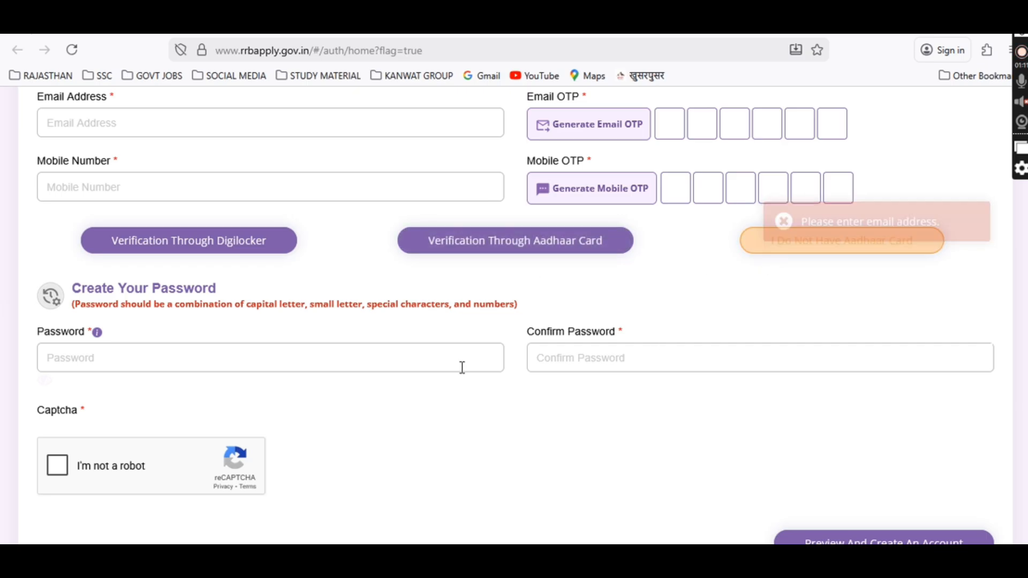
click(140, 358)
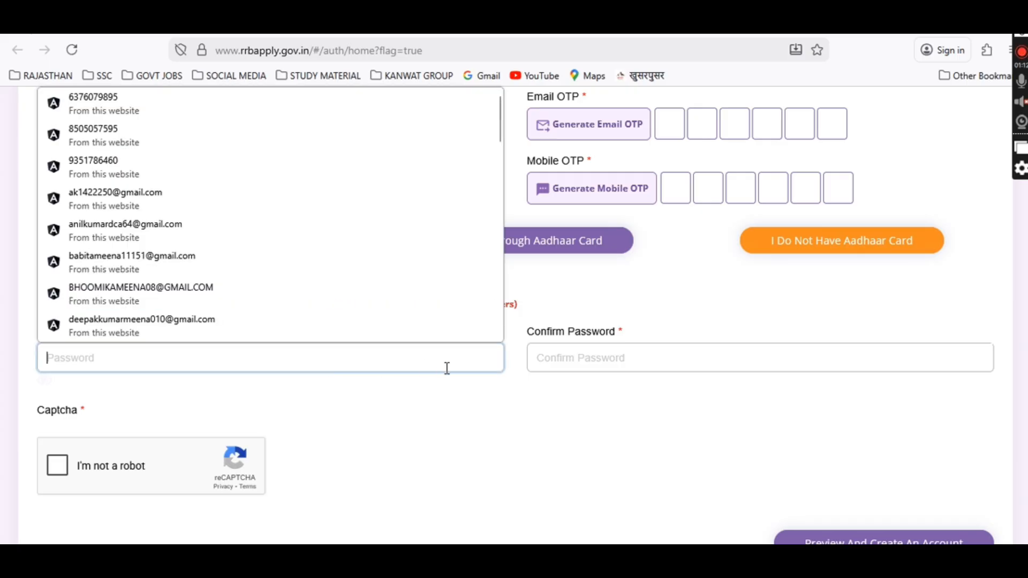
click(600, 358)
click(476, 440)
scroll(131, 429, down, 2)
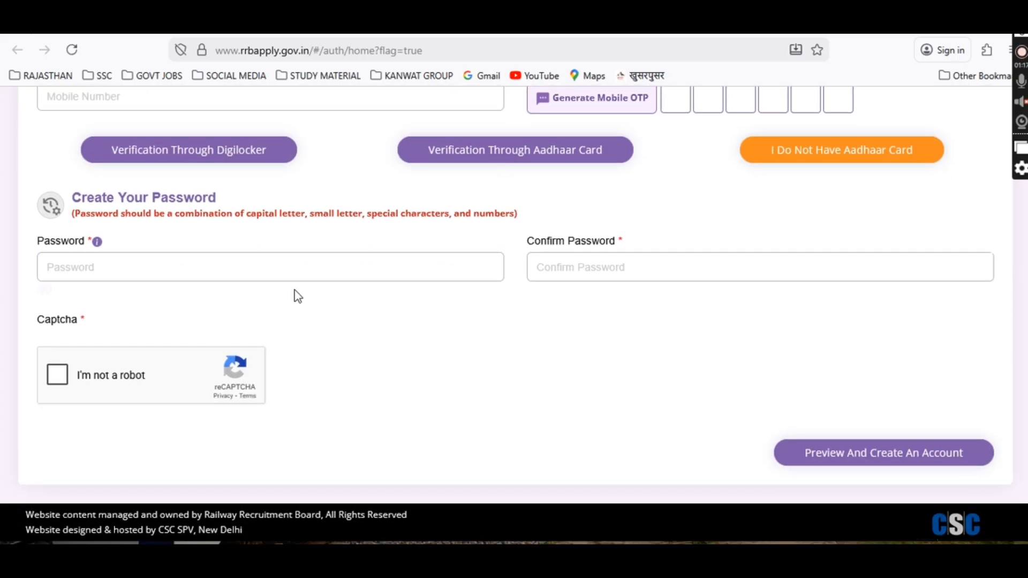
click(787, 461)
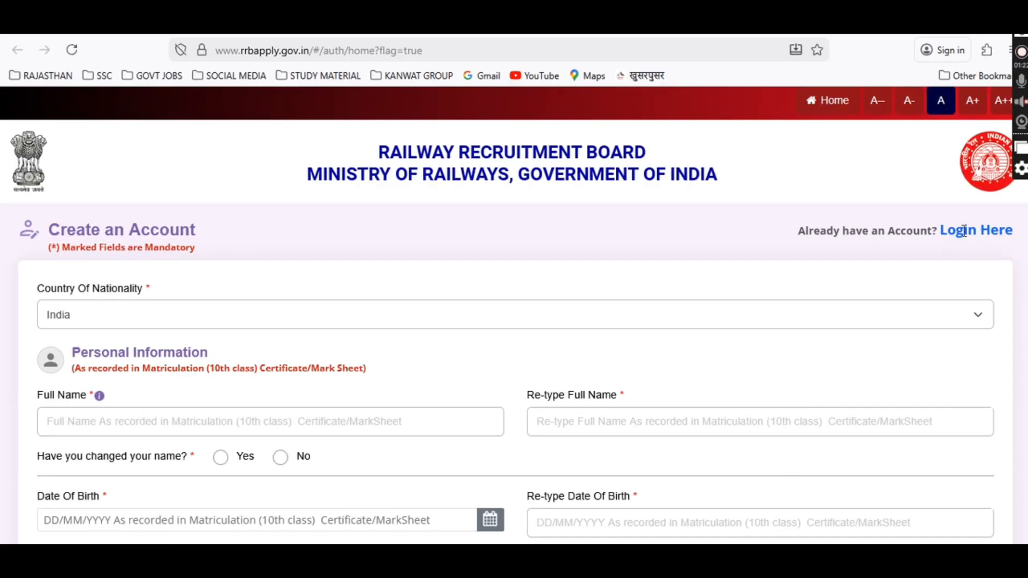
- Go to Login Here for an existing account and choose Login with Aadhaar
click(966, 230)
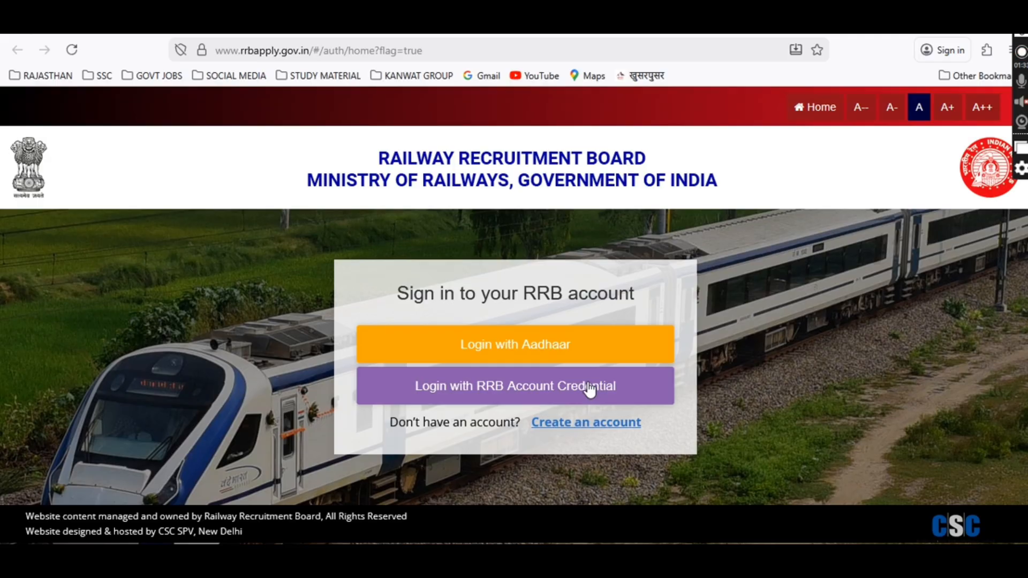
click(562, 428)
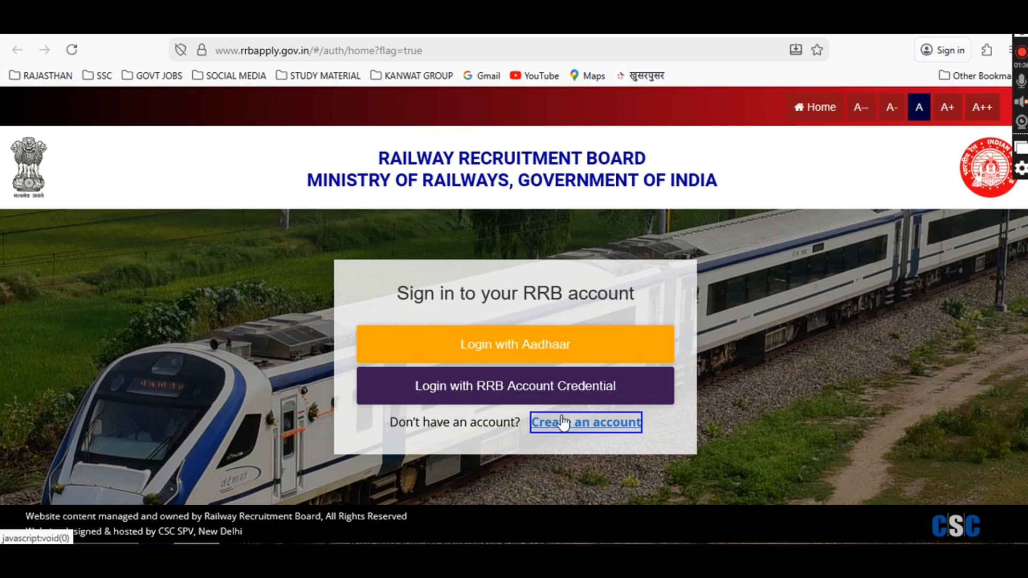
click(516, 353)
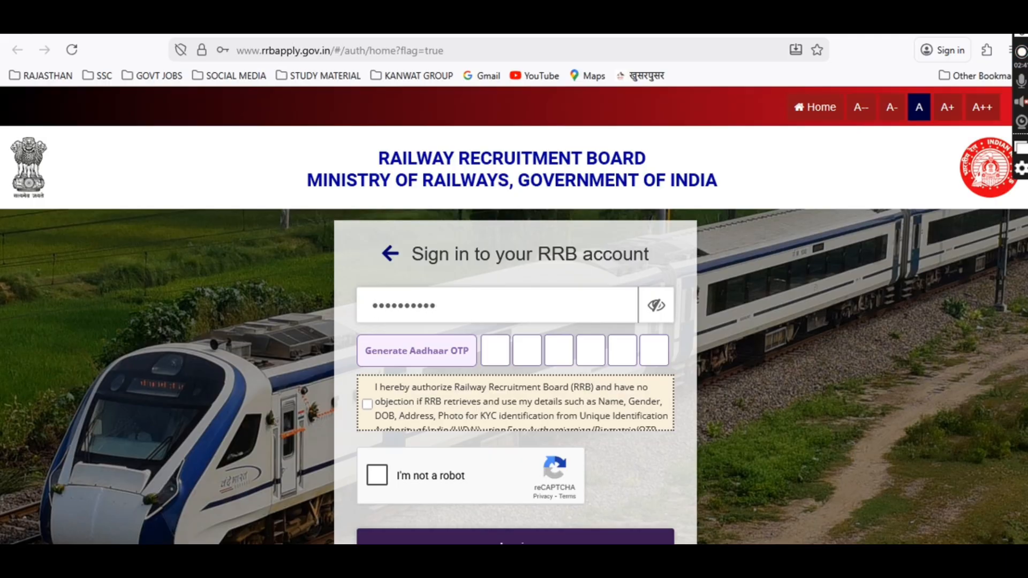
- Give Aadhaar consent, generate the Aadhaar OTP and complete the I'm not a robot check
click(367, 404)
click(463, 364)
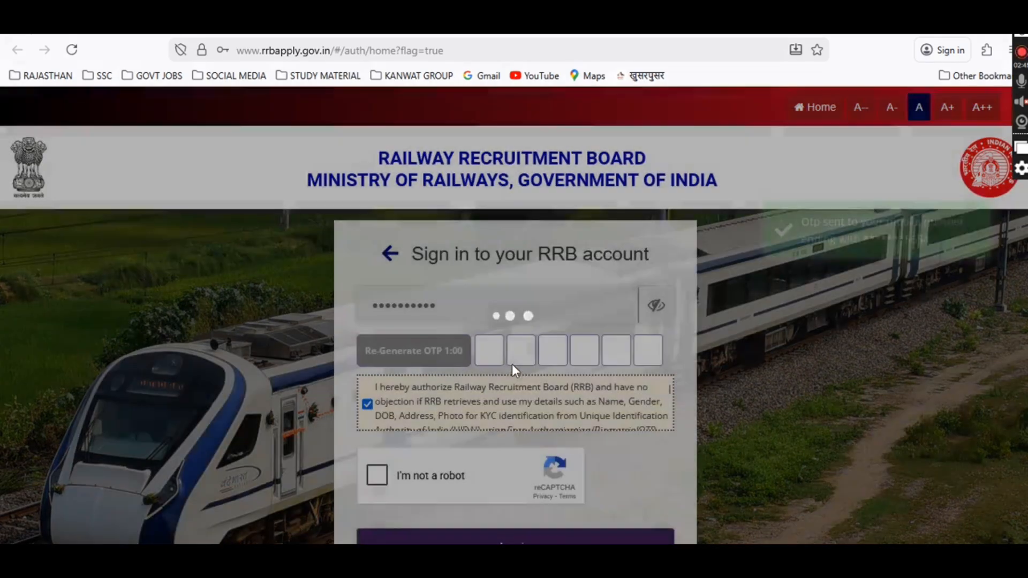
scroll(428, 422, down, 1)
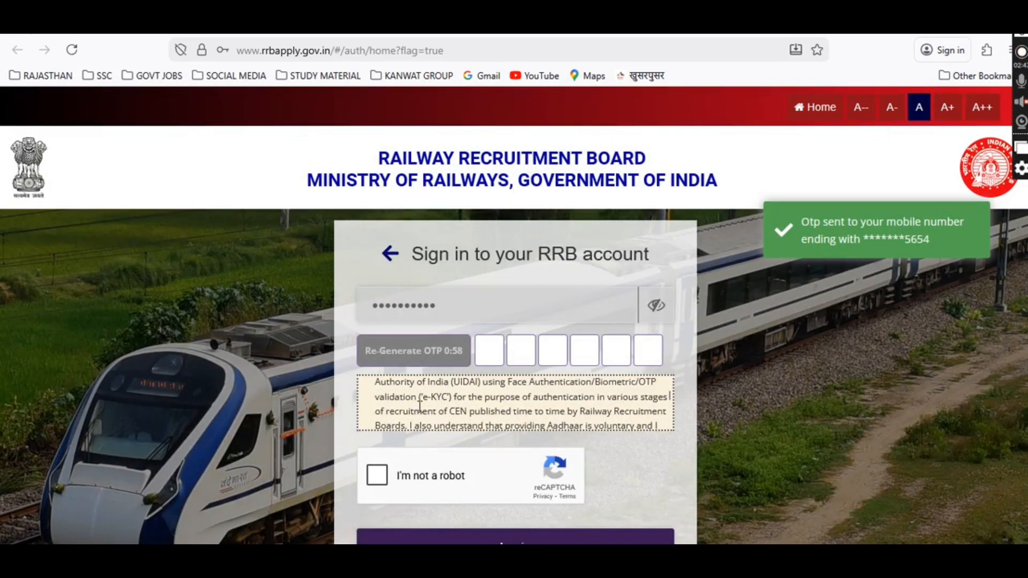
click(377, 475)
scroll(473, 431, down, 2)
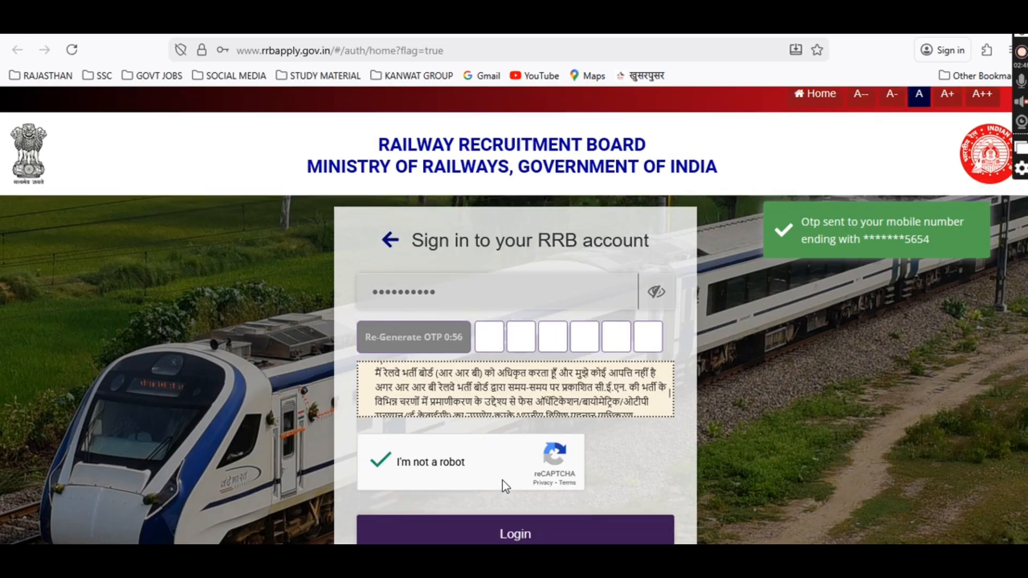
scroll(502, 481, down, 2)
- Enter the six-digit Aadhaar OTP and log in
click(493, 263)
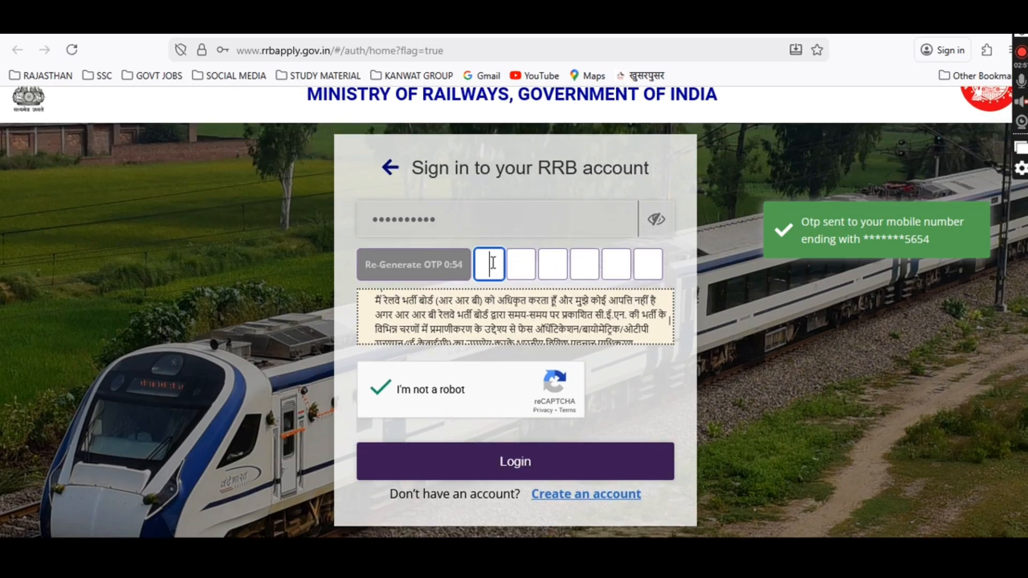
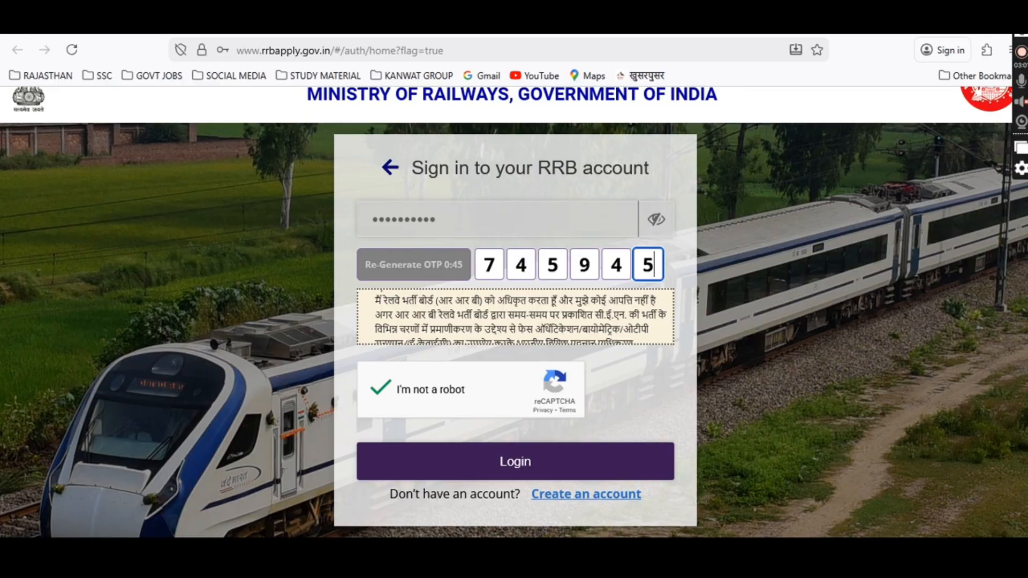
click(545, 464)
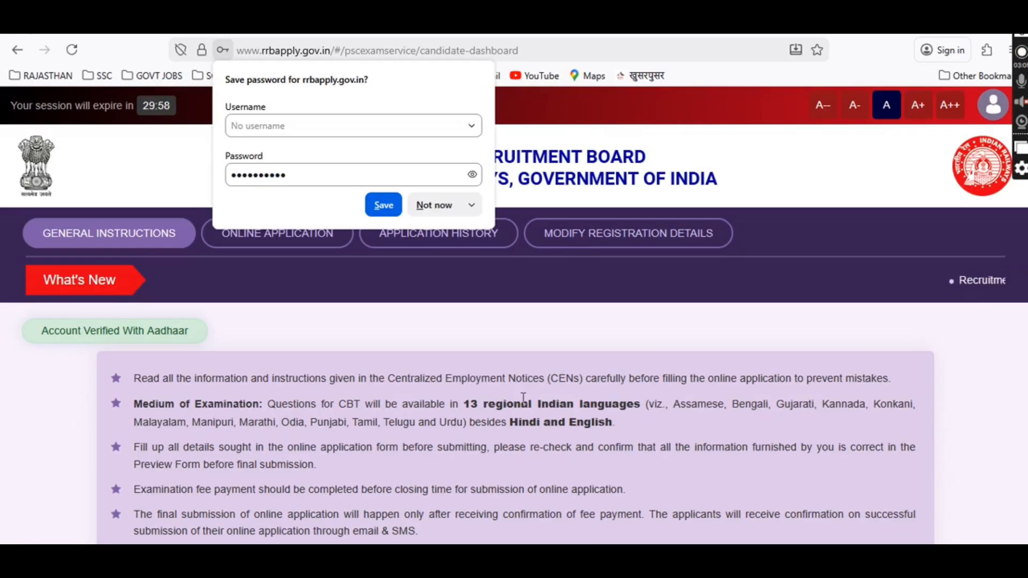
- Decline saving the password, read the General Instructions and go to Online Application
click(436, 220)
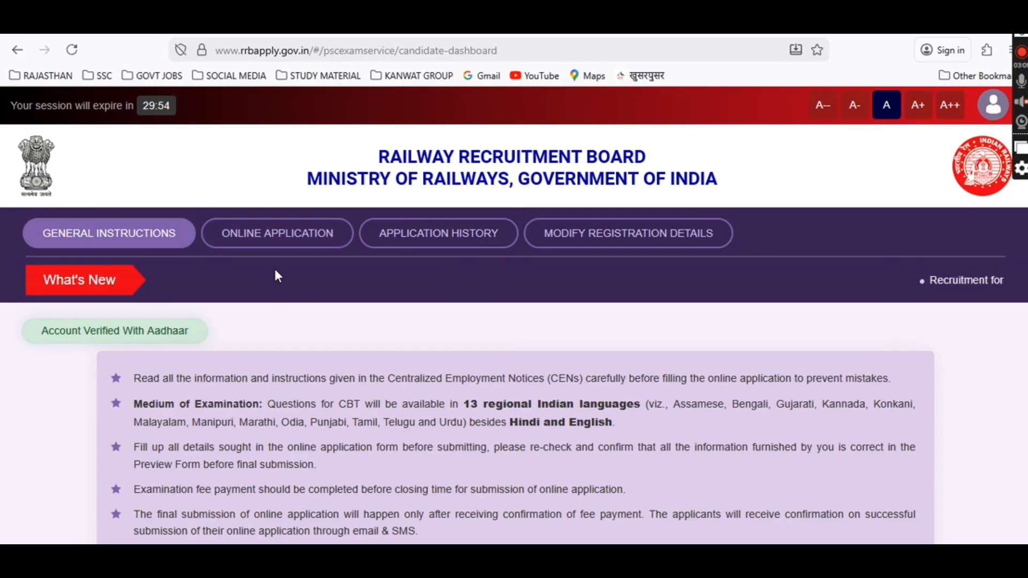
scroll(293, 403, down, 3)
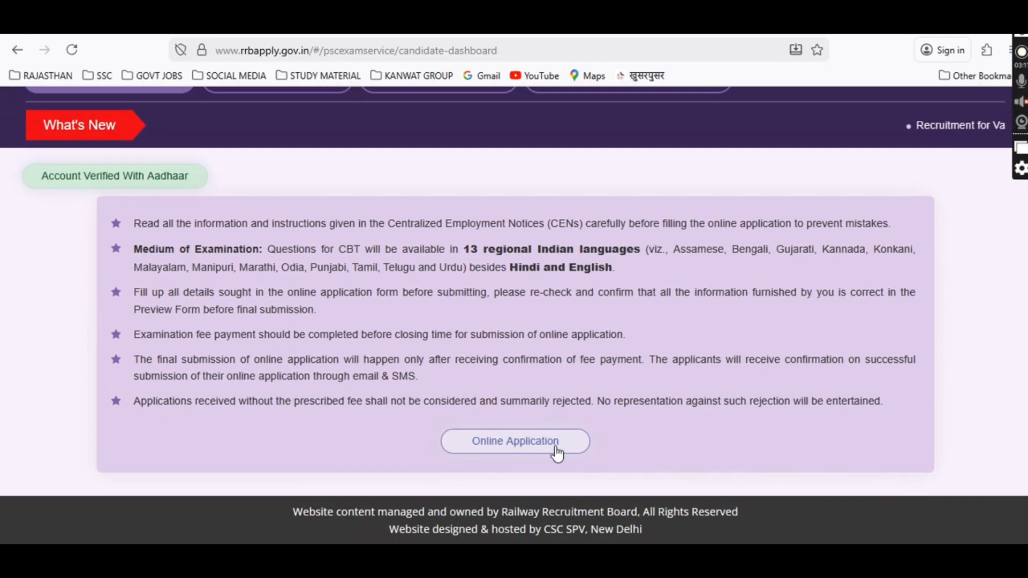
drag(134, 224, 563, 420)
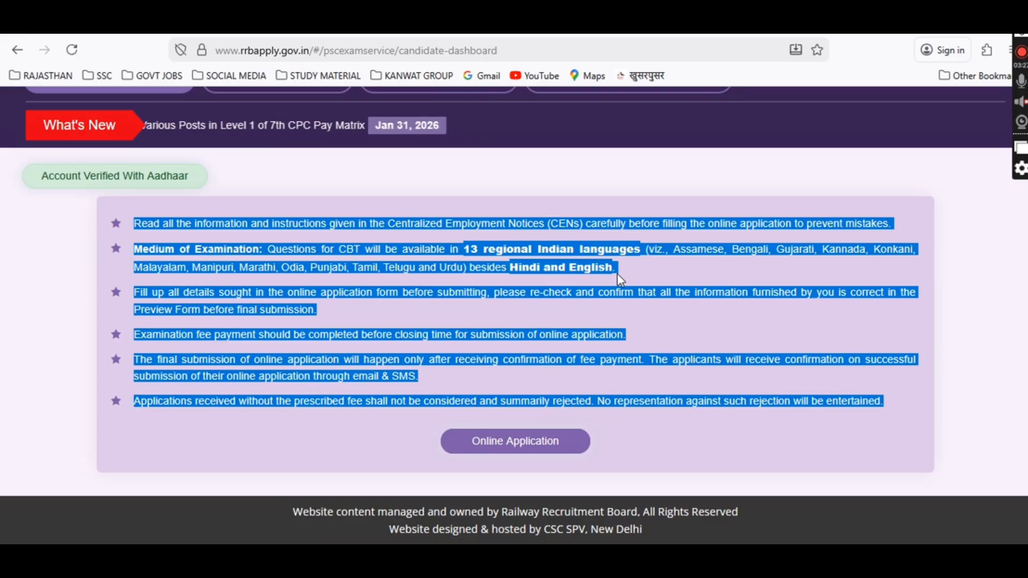
click(517, 442)
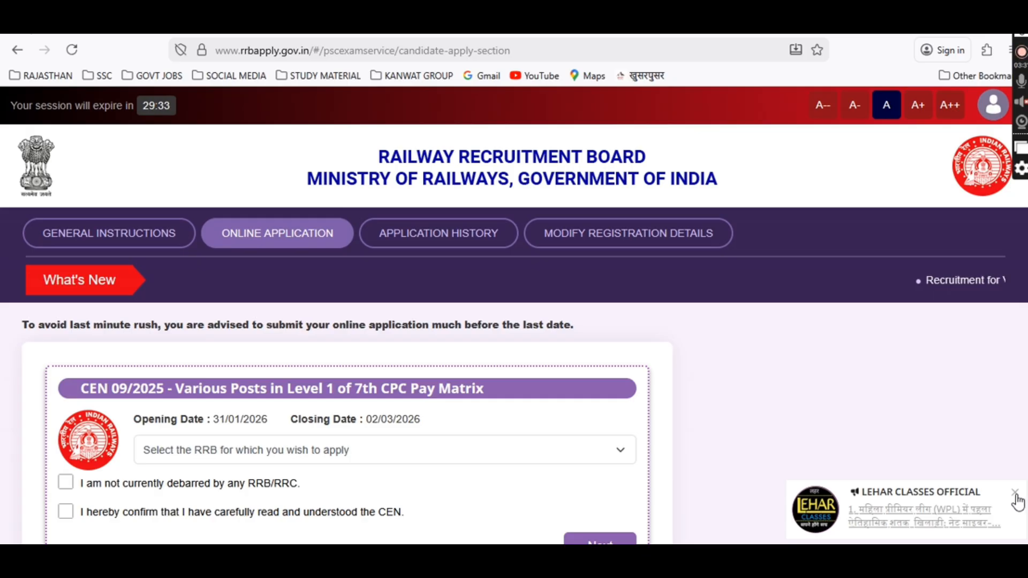
- Dismiss the notification and review the RRB list and application opening and closing dates
click(1015, 495)
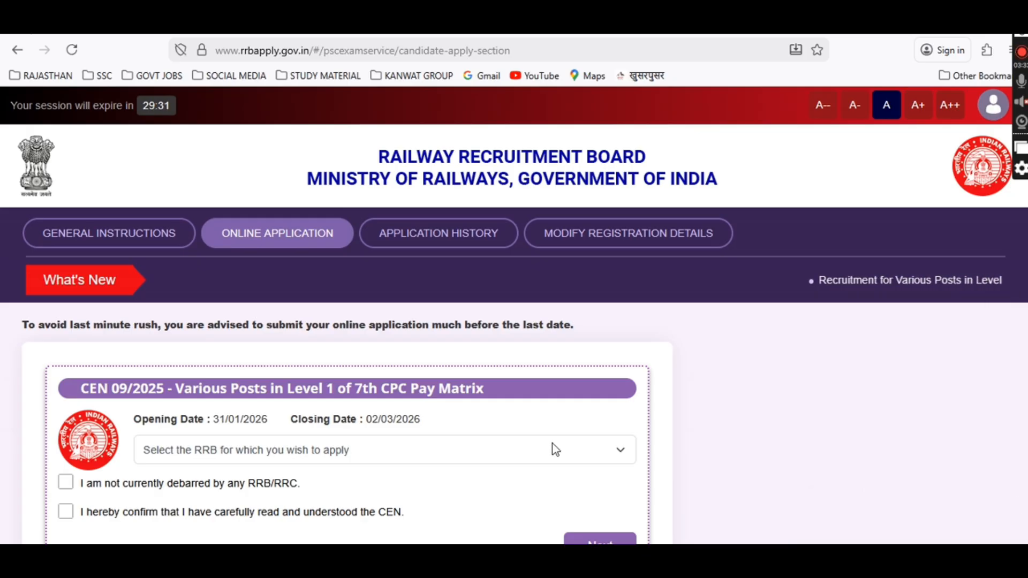
scroll(547, 432, down, 2)
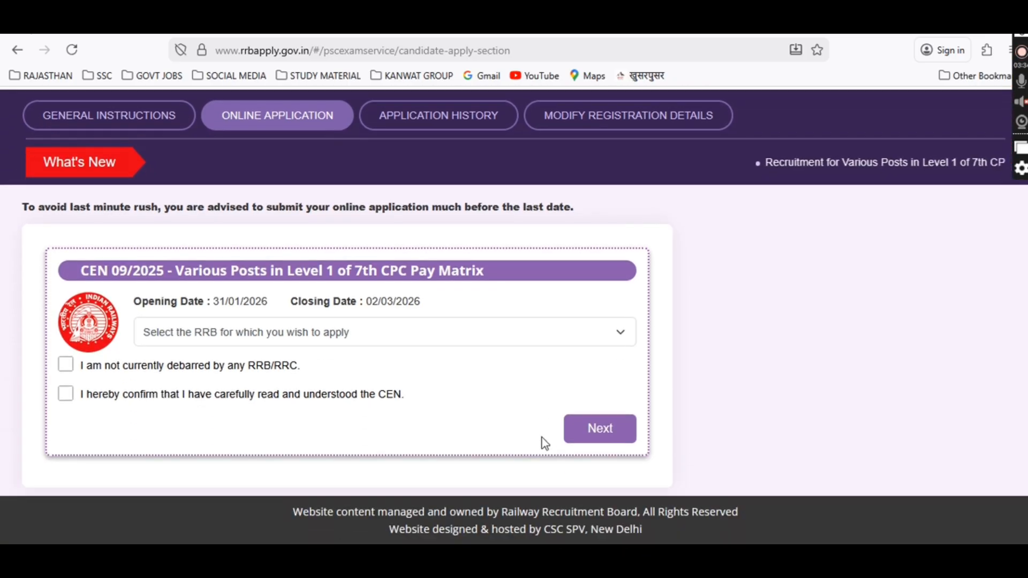
click(224, 337)
scroll(211, 269, down, 2)
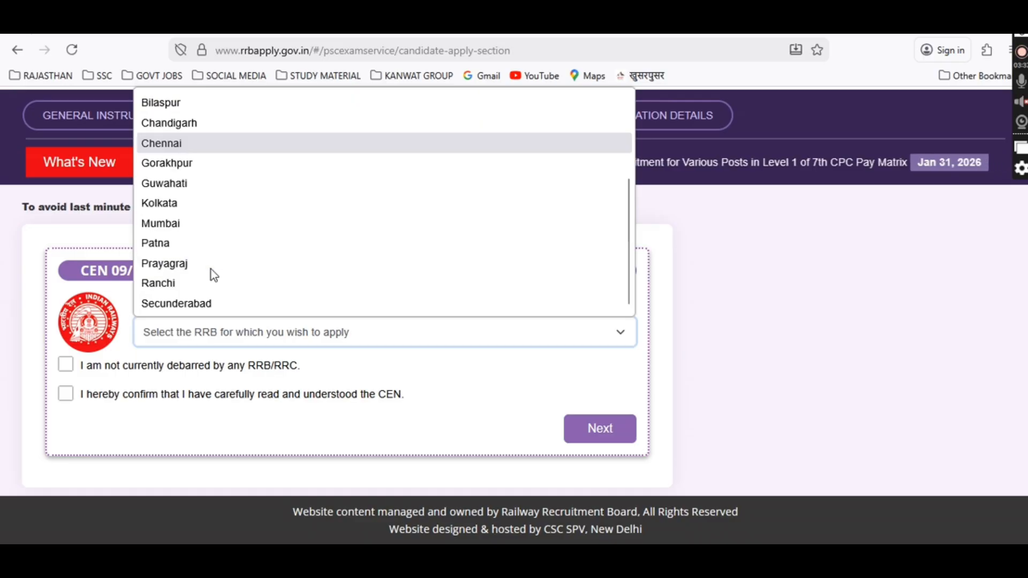
scroll(213, 245, up, 2)
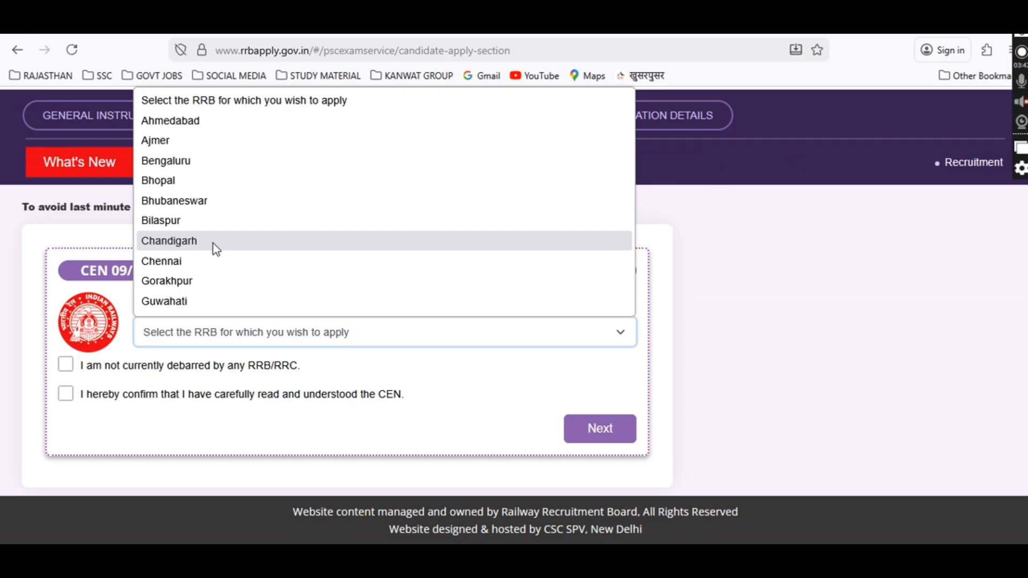
scroll(233, 235, down, 2)
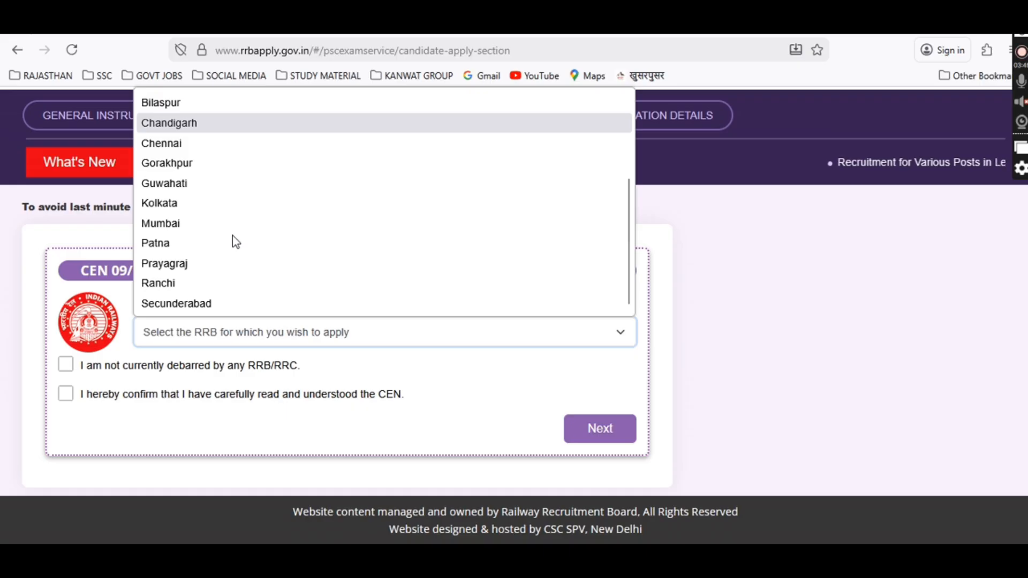
scroll(232, 236, up, 2)
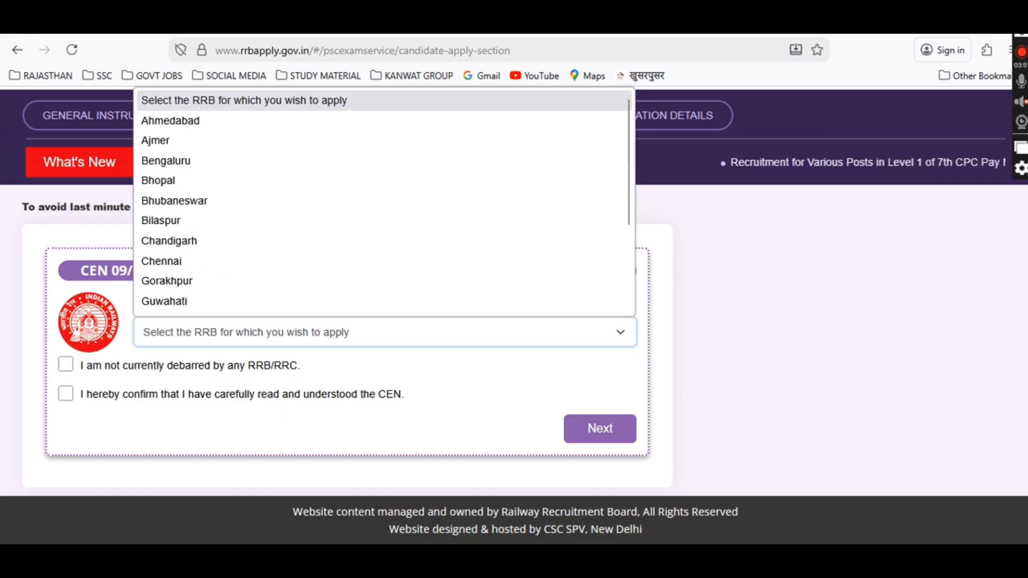
click(214, 101)
drag(216, 298, 268, 305)
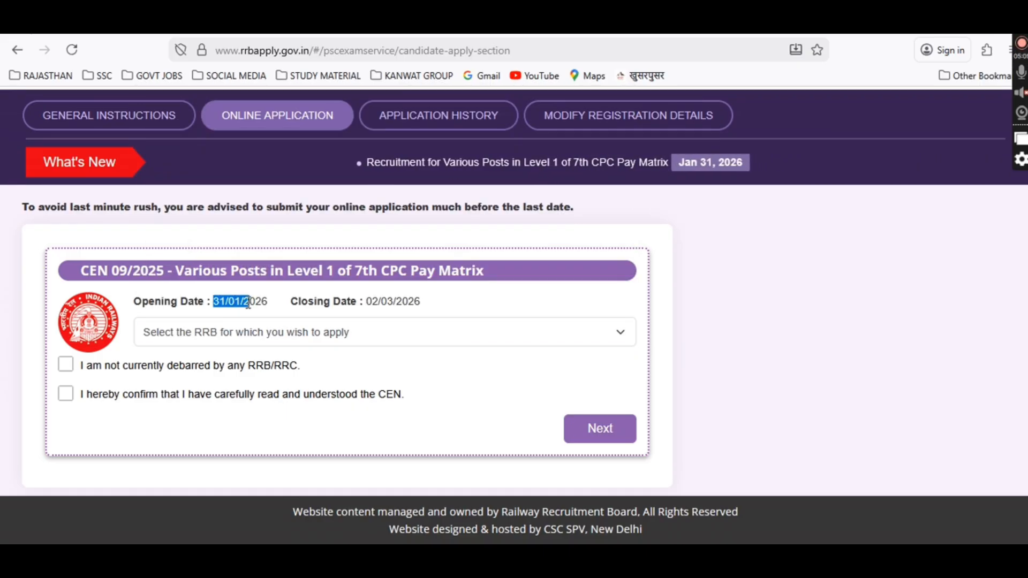
drag(366, 301, 426, 307)
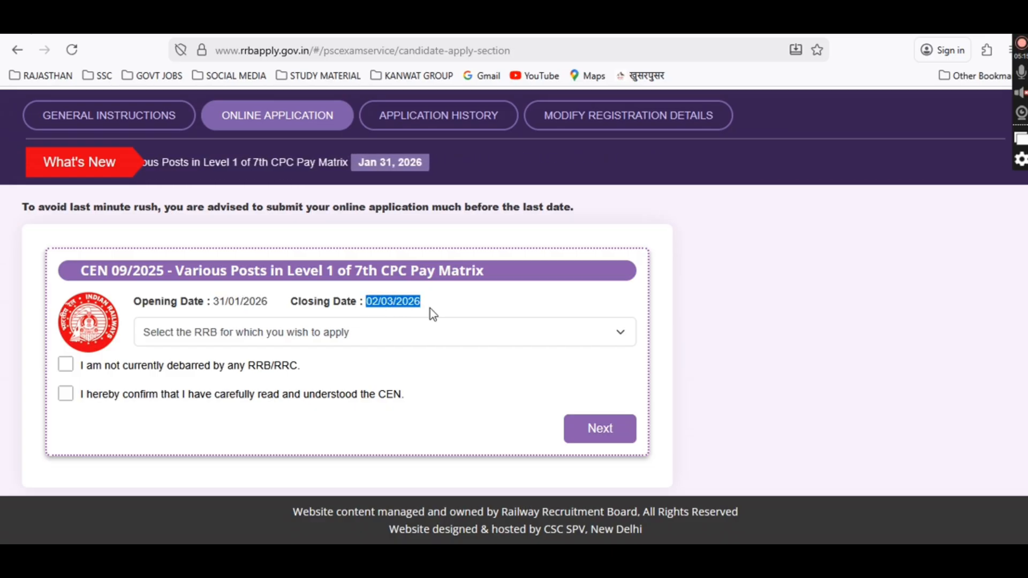
- Select RRB Chandigarh, tick both eligibility declarations and continue with Next
click(327, 337)
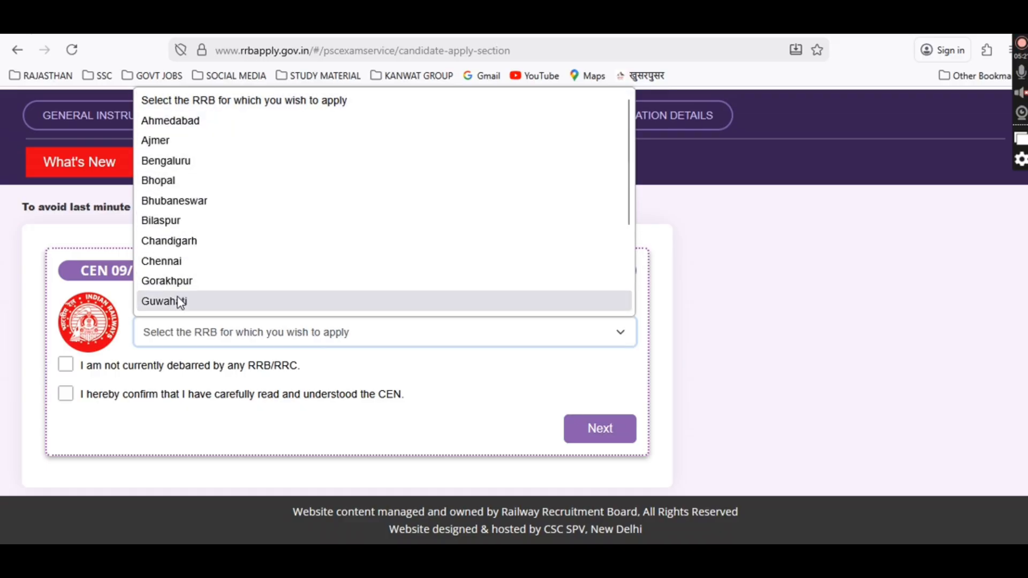
scroll(177, 265, down, 2)
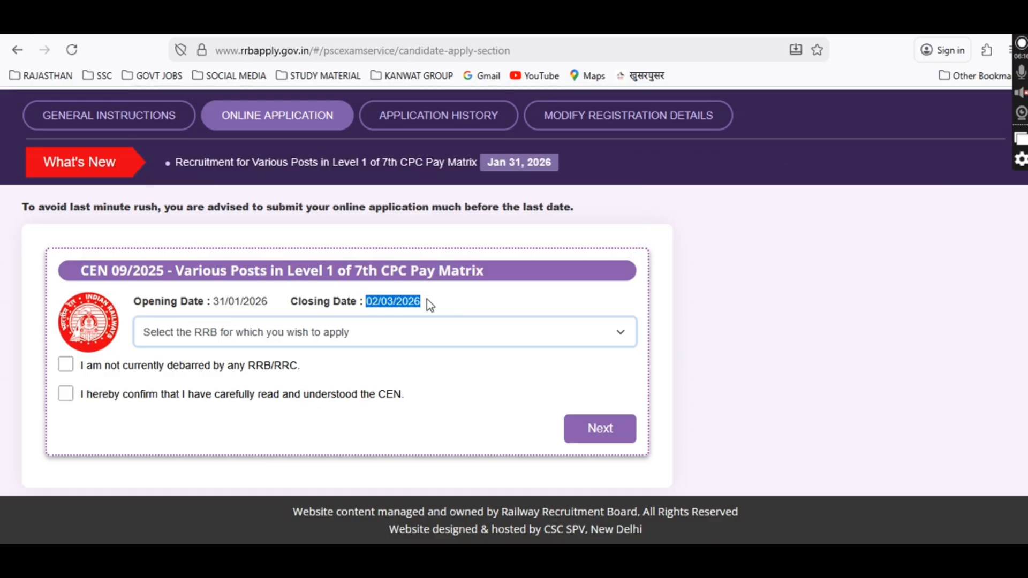
click(426, 301)
click(294, 336)
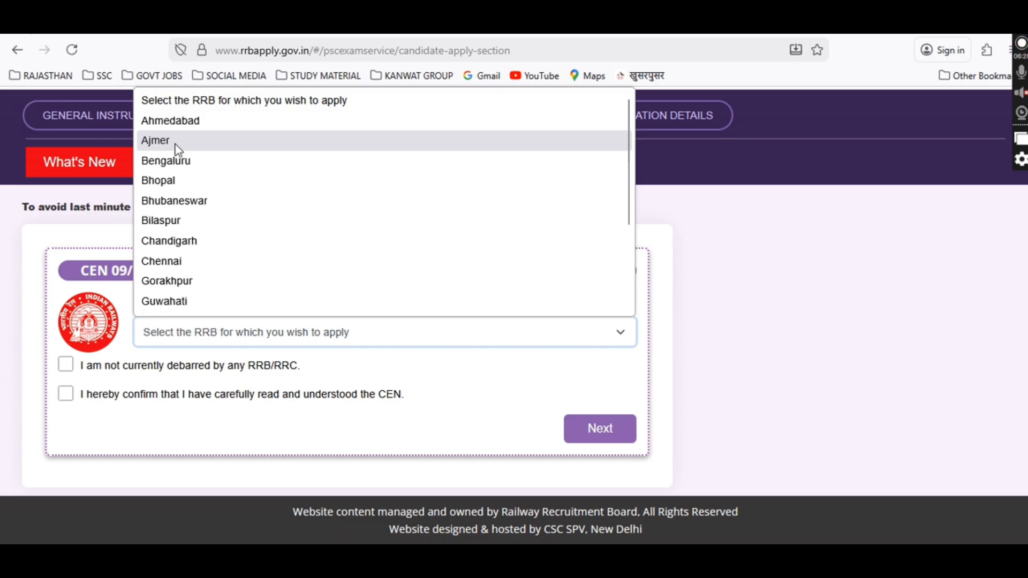
scroll(168, 261, down, 2)
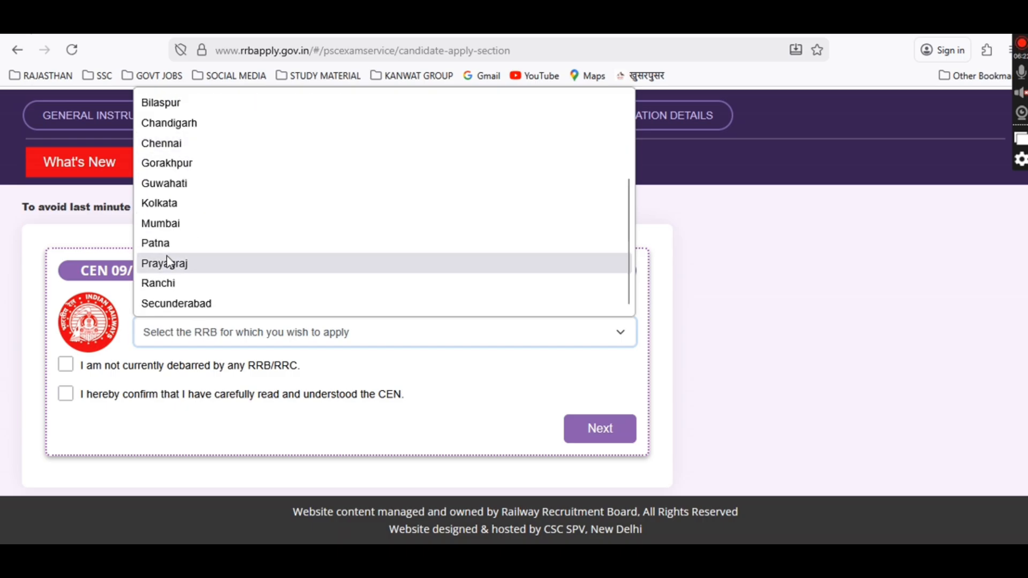
click(205, 127)
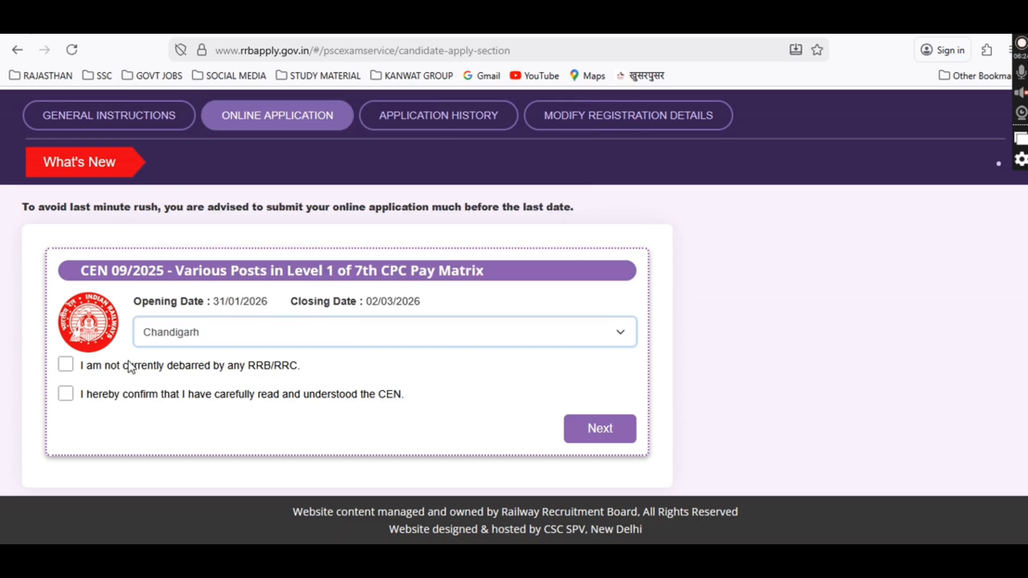
click(70, 364)
click(68, 396)
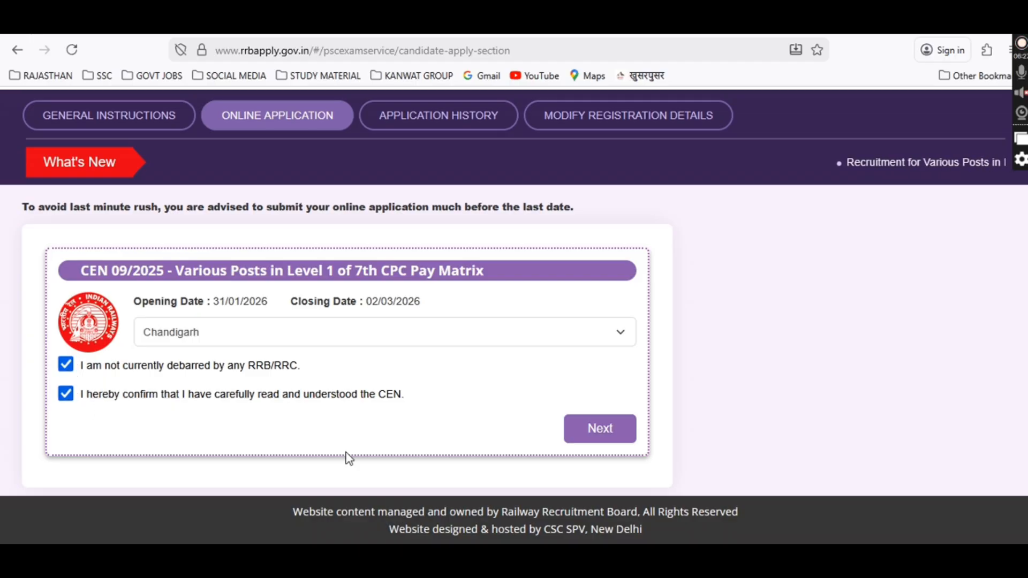
click(587, 439)
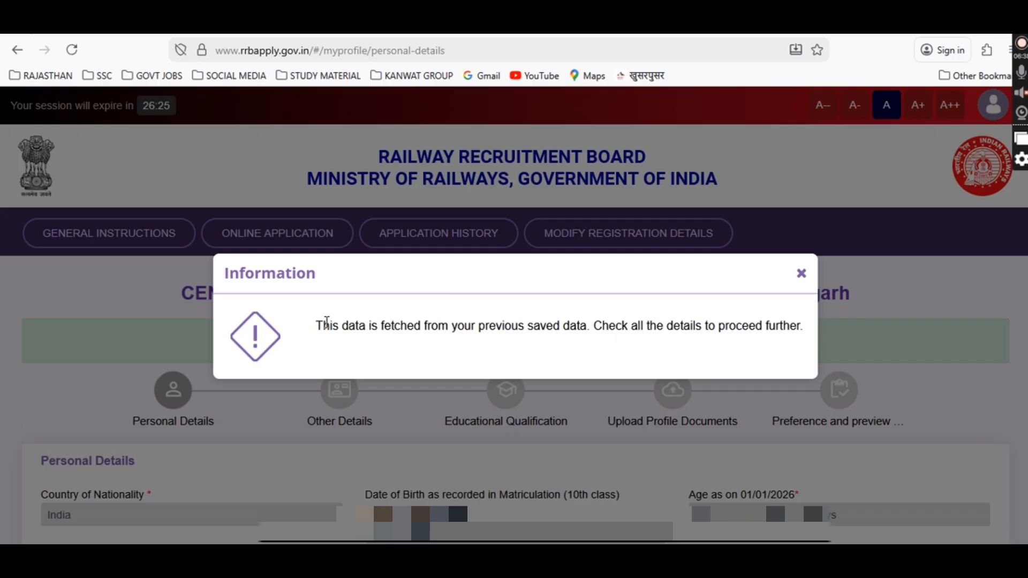
- Read and close the notice that data was fetched from previous saved data
drag(327, 323, 769, 346)
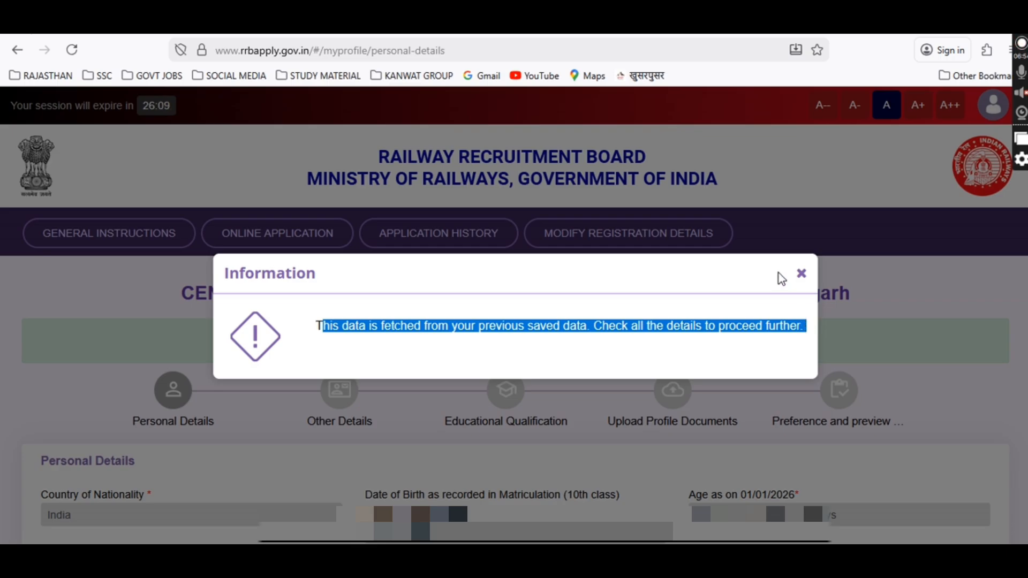
click(801, 273)
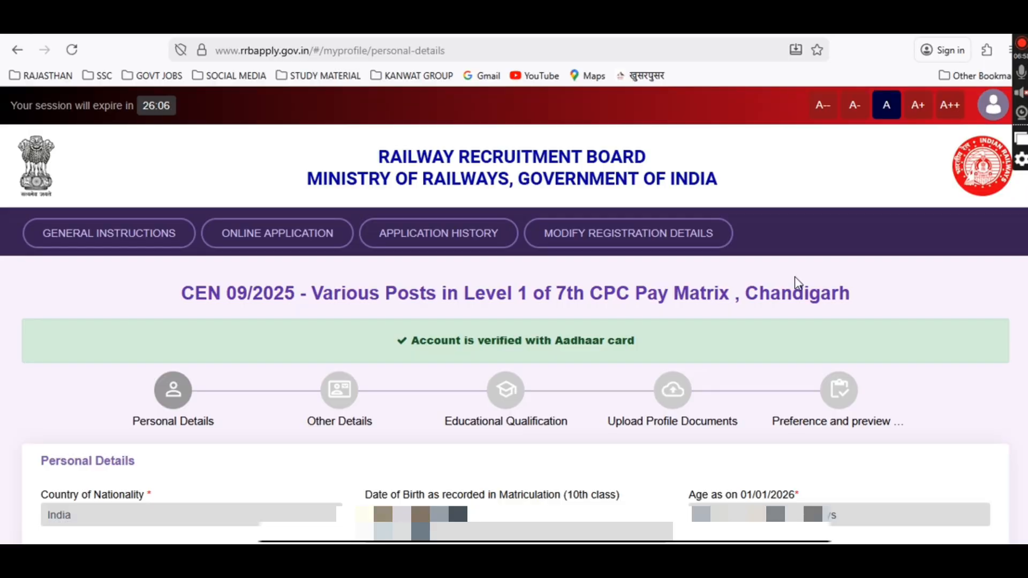
scroll(589, 348, down, 6)
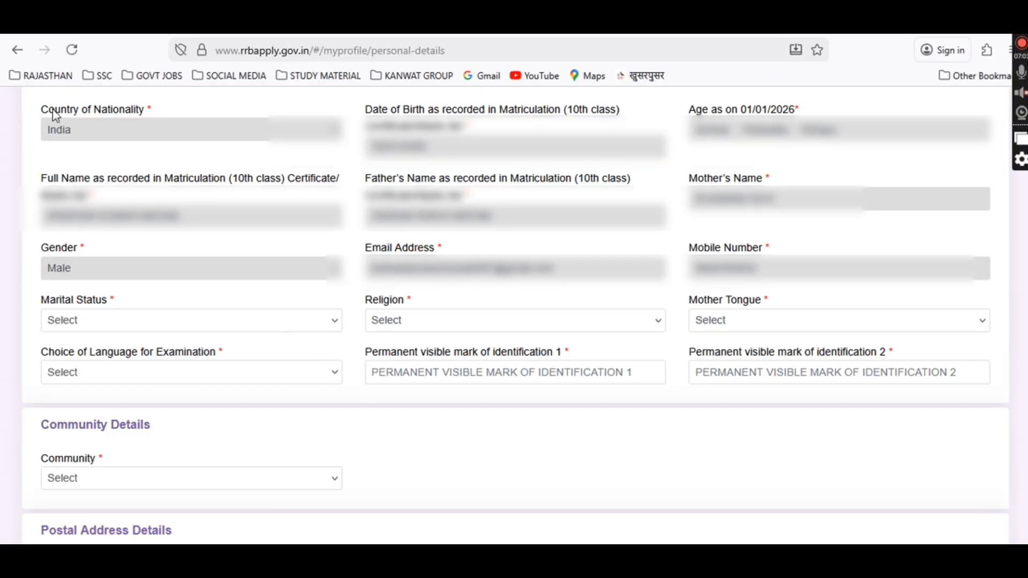
drag(81, 114, 112, 114)
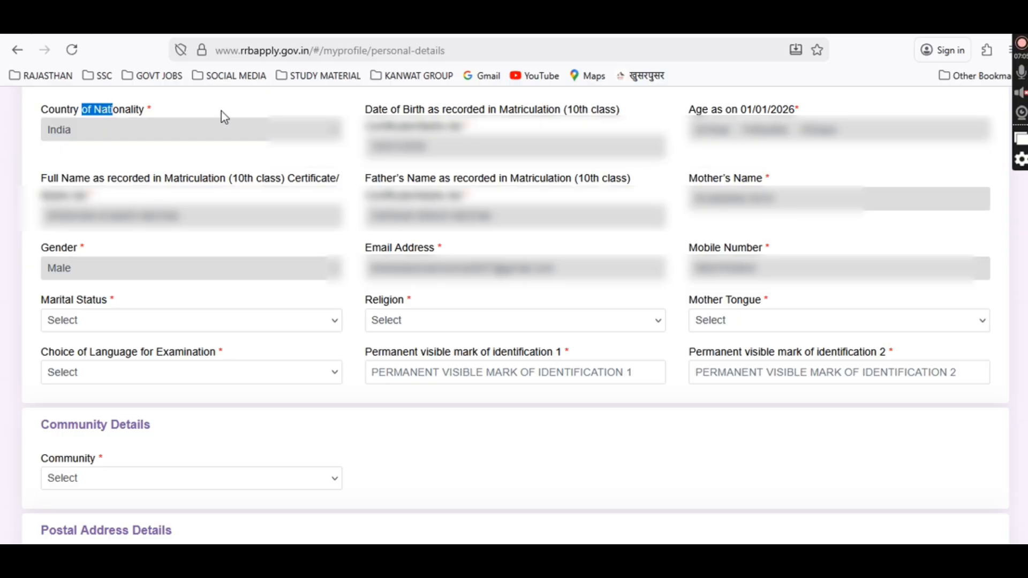
drag(411, 111, 464, 112)
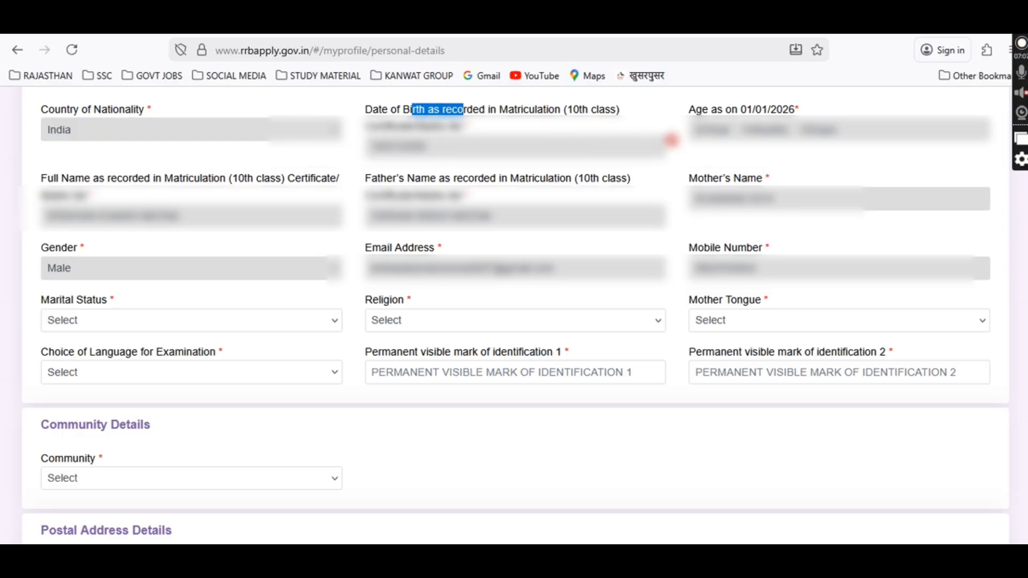
drag(713, 111, 738, 110)
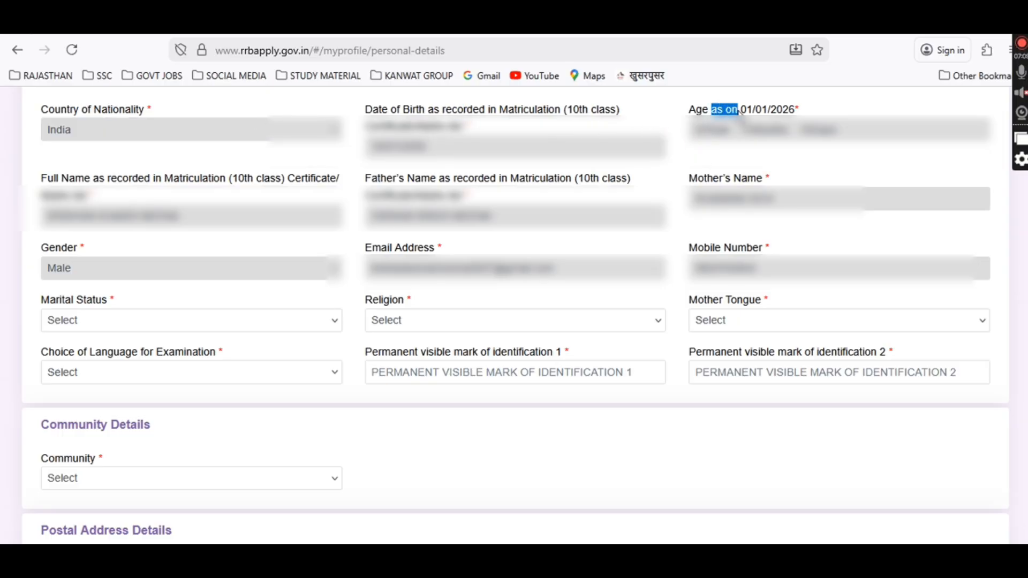
drag(134, 178, 227, 180)
drag(374, 180, 441, 181)
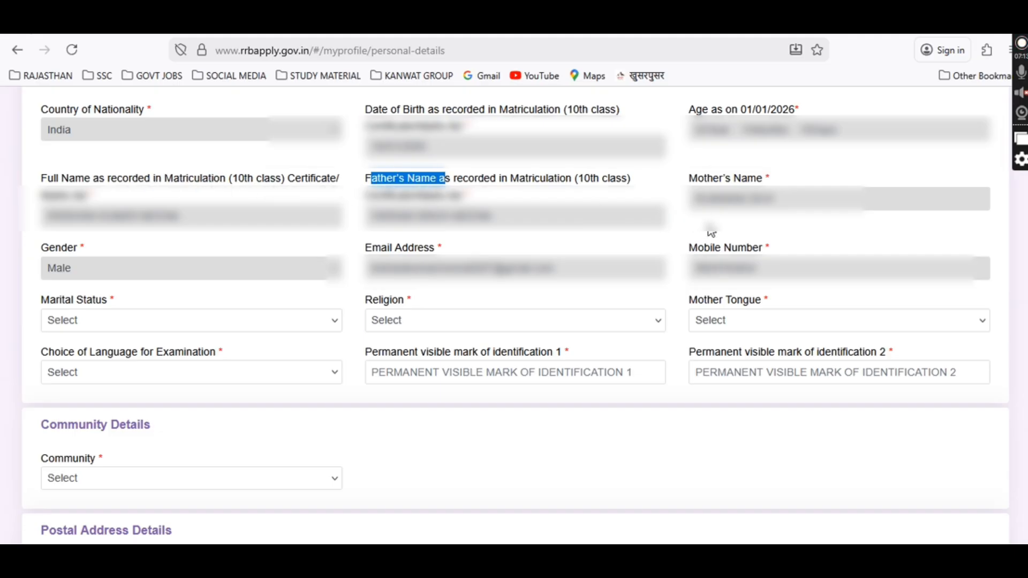
click(712, 180)
drag(712, 181, 720, 196)
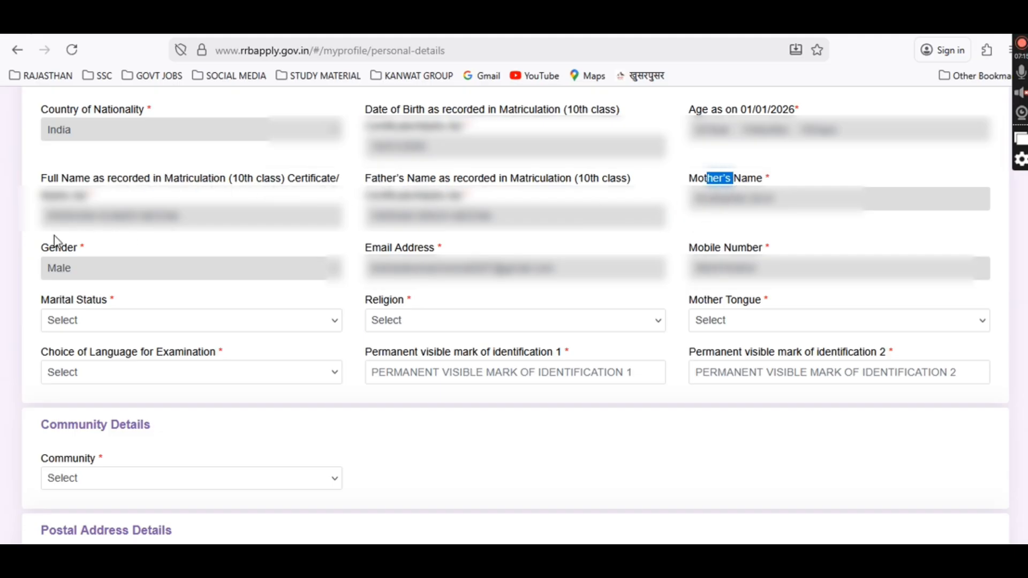
drag(51, 251, 82, 250)
drag(391, 250, 764, 251)
click(88, 304)
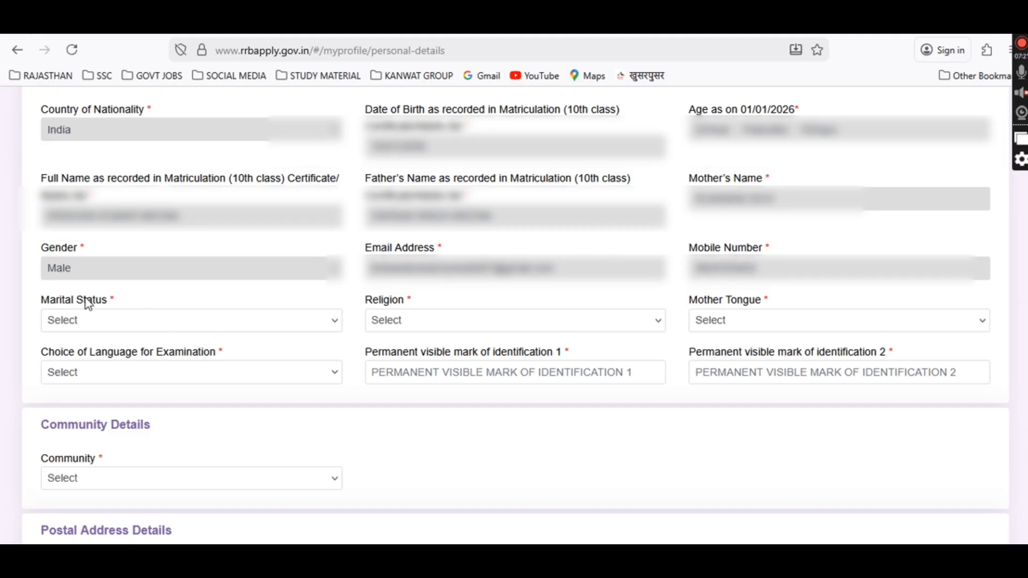
drag(85, 300, 102, 304)
drag(382, 300, 428, 303)
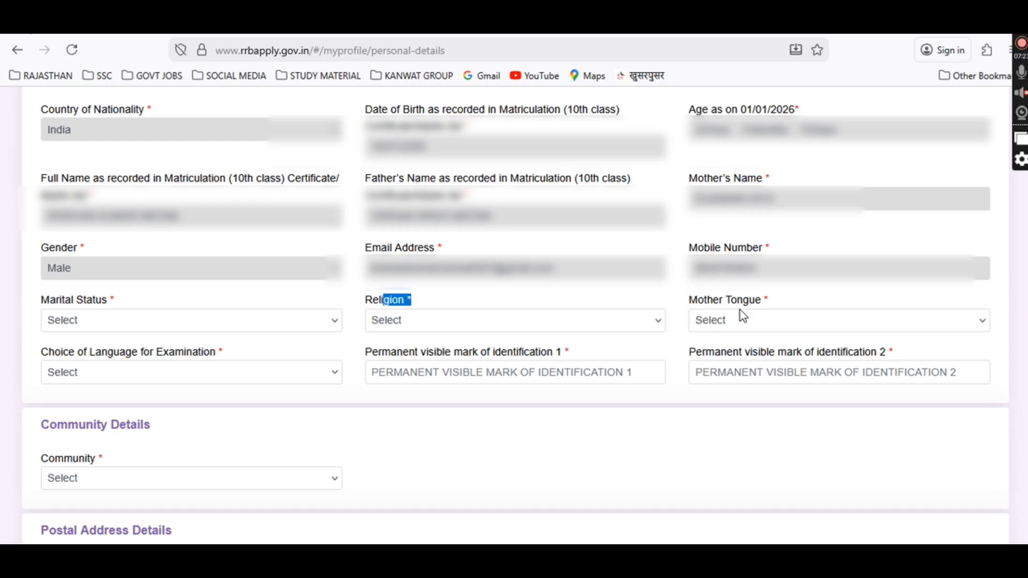
drag(738, 301, 744, 302)
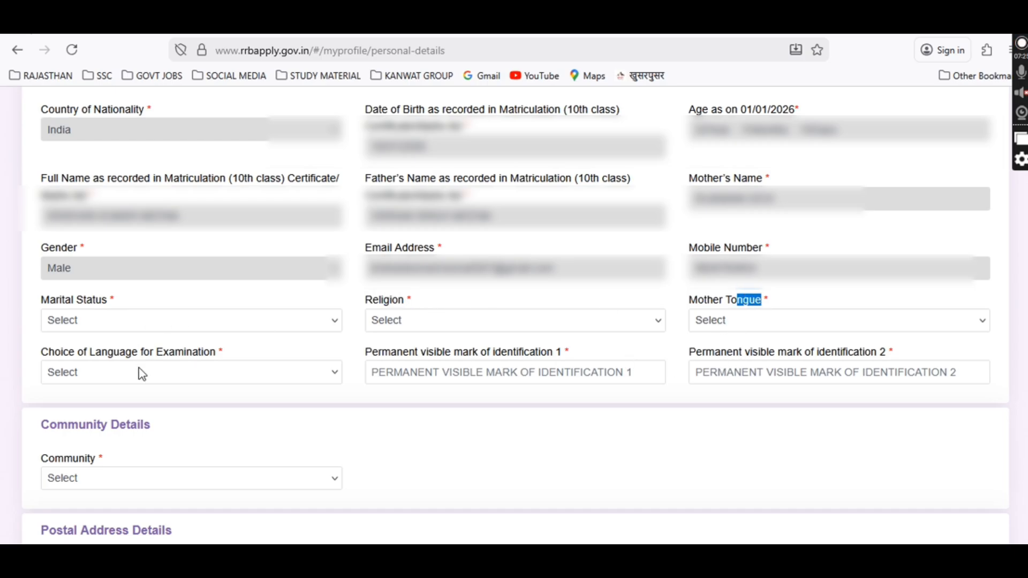
drag(150, 353, 191, 354)
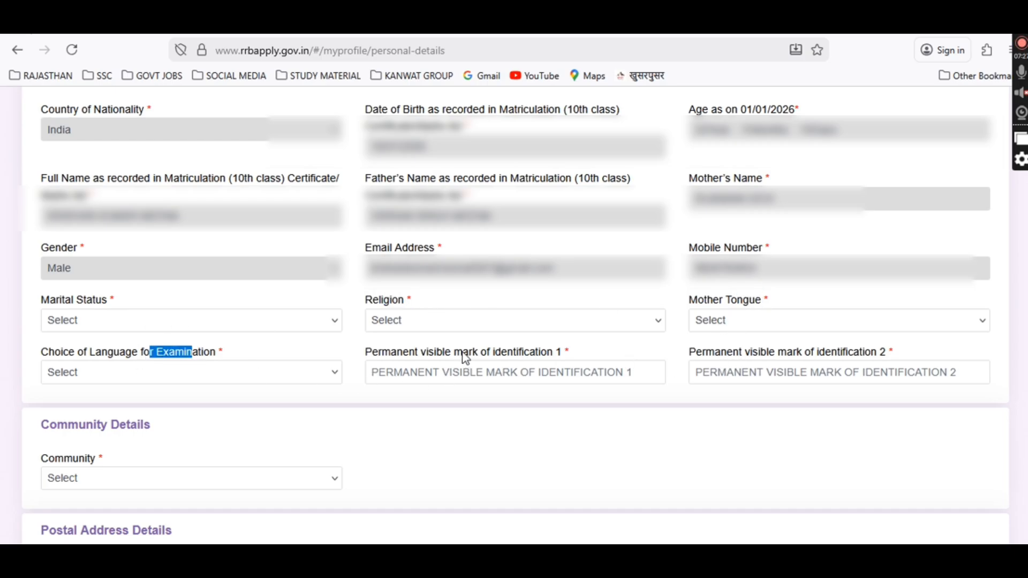
drag(462, 352, 507, 353)
drag(743, 354, 760, 353)
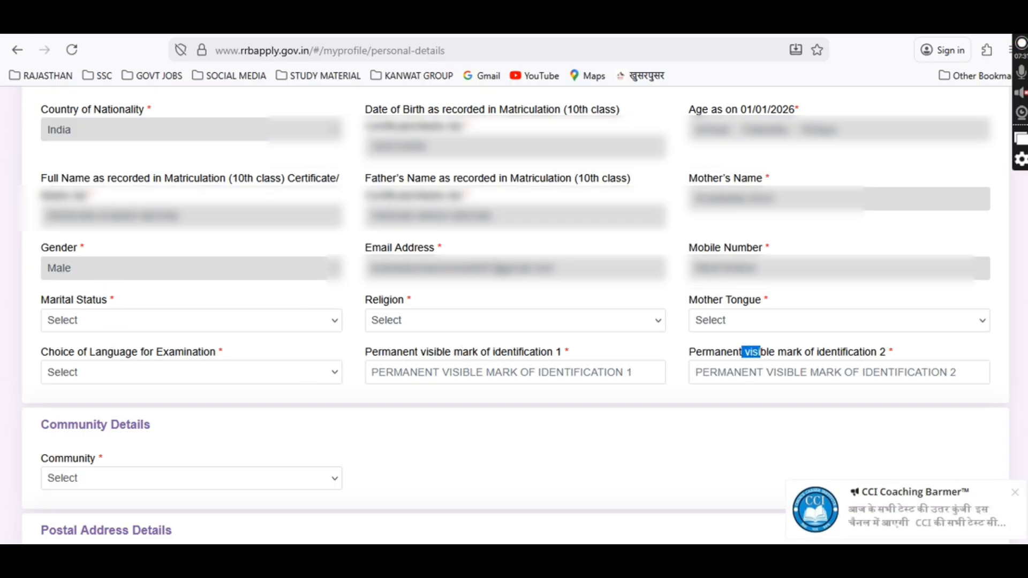
- Choose Unmarried, Hindu, Hindi mother tongue and Hindi as examination language
click(81, 319)
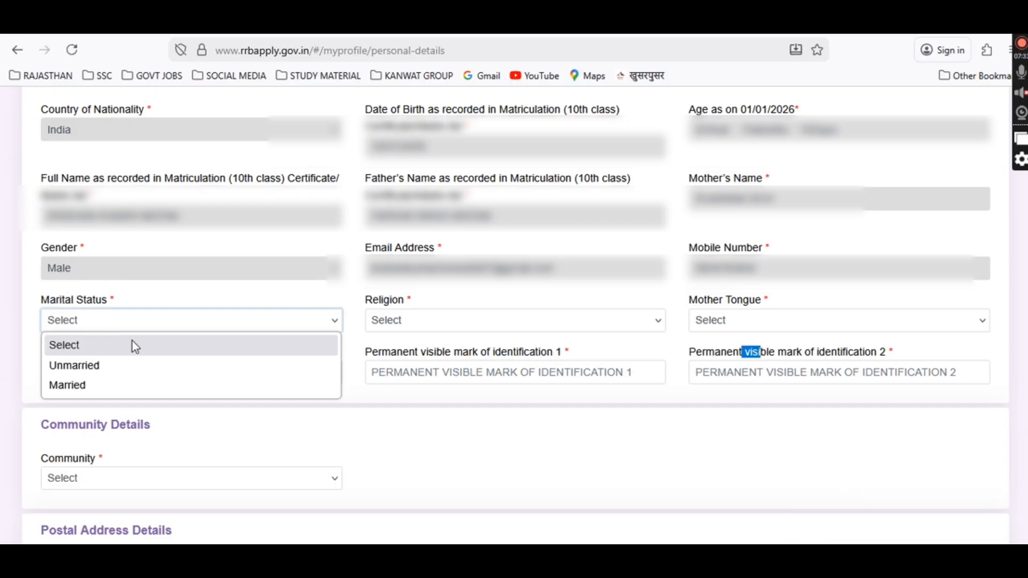
click(120, 365)
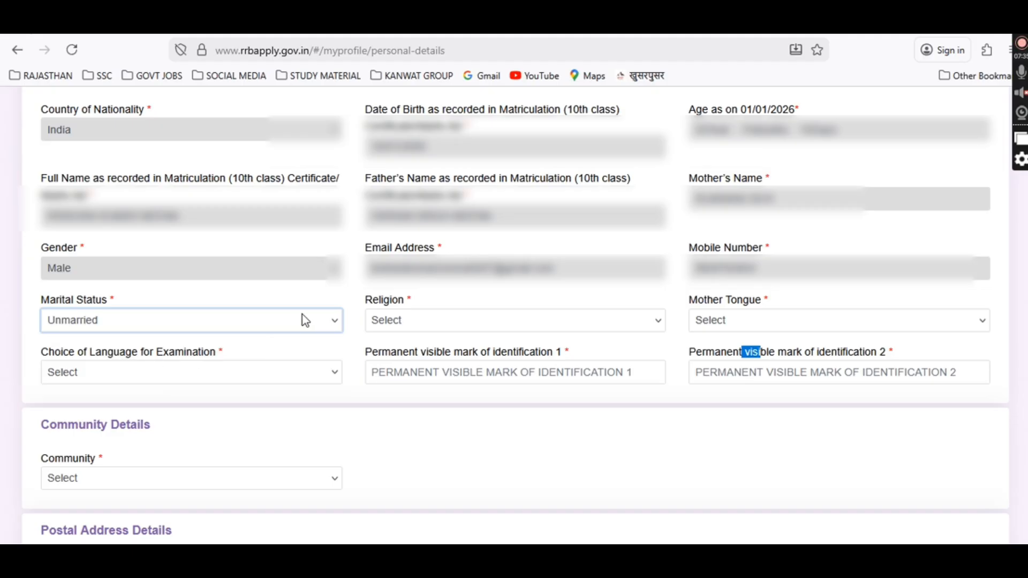
click(474, 320)
click(407, 364)
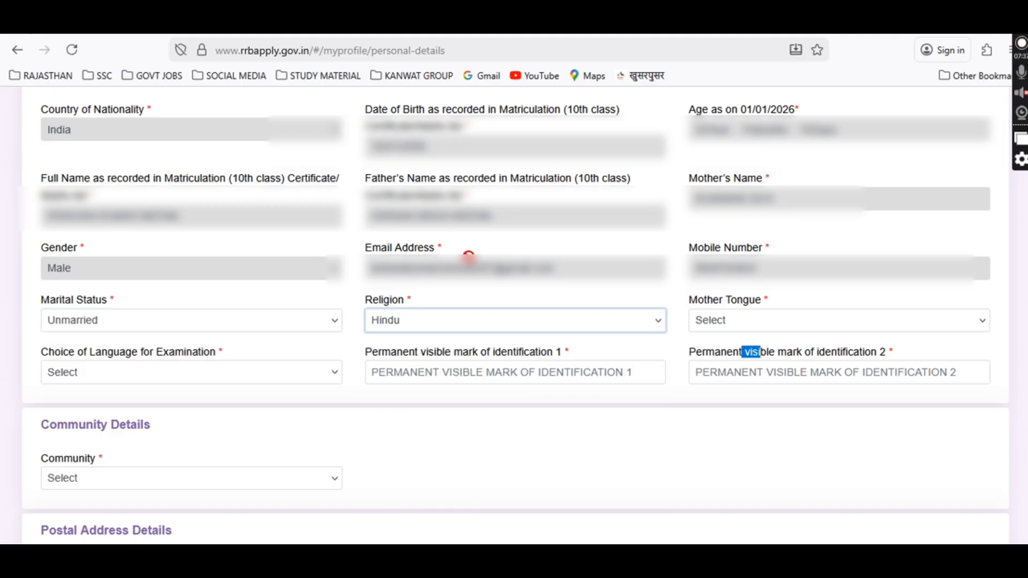
click(764, 328)
click(738, 174)
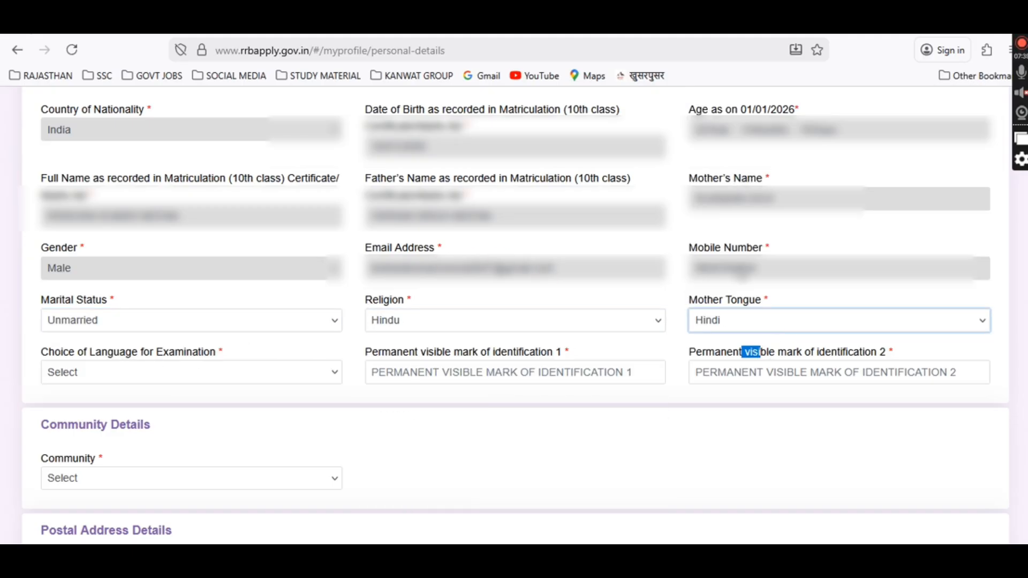
click(72, 372)
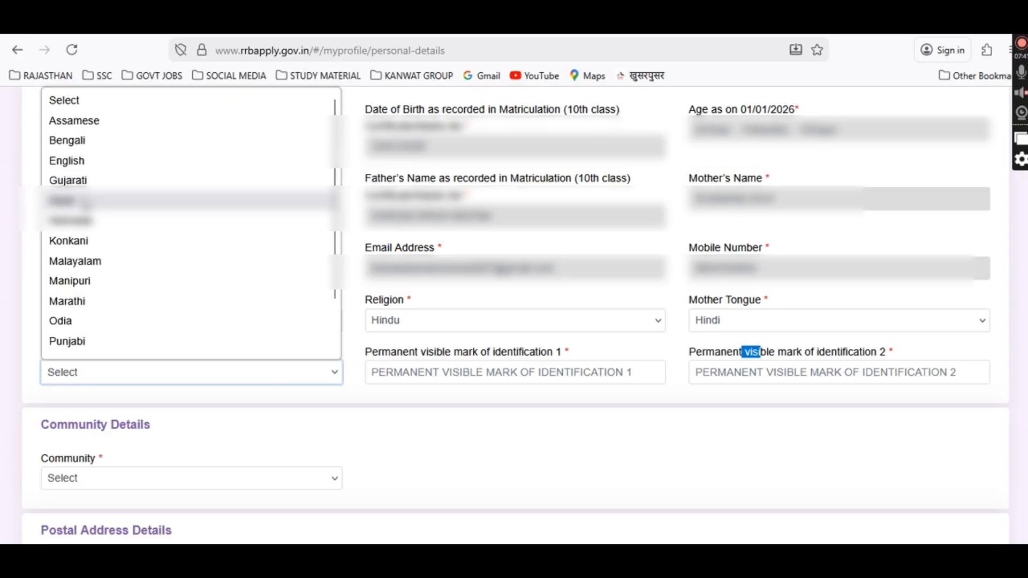
click(85, 202)
- Enter identification marks 'MOLE ON RIGHT HAND PALM' and 'NA'
click(413, 369)
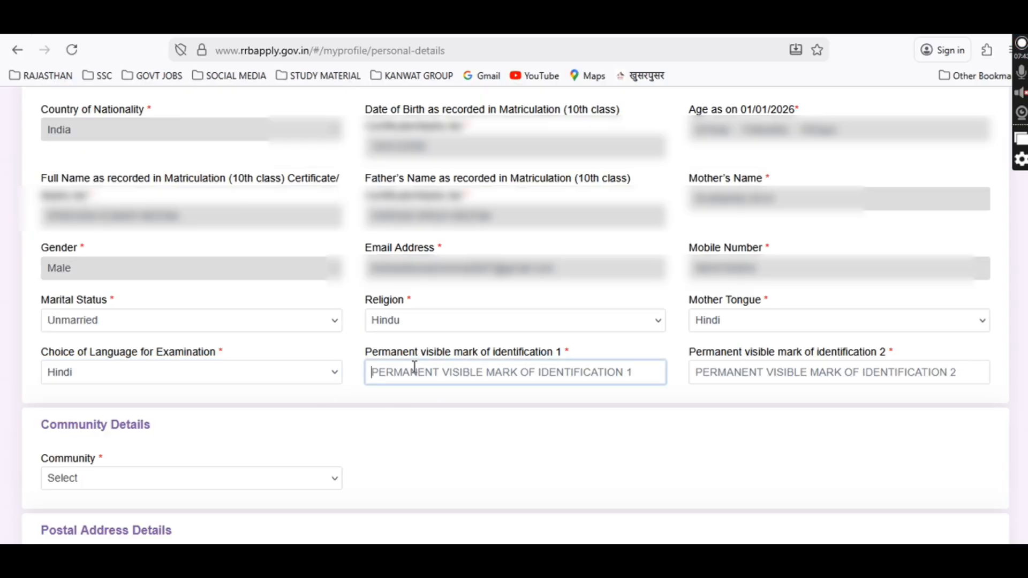
text(M)
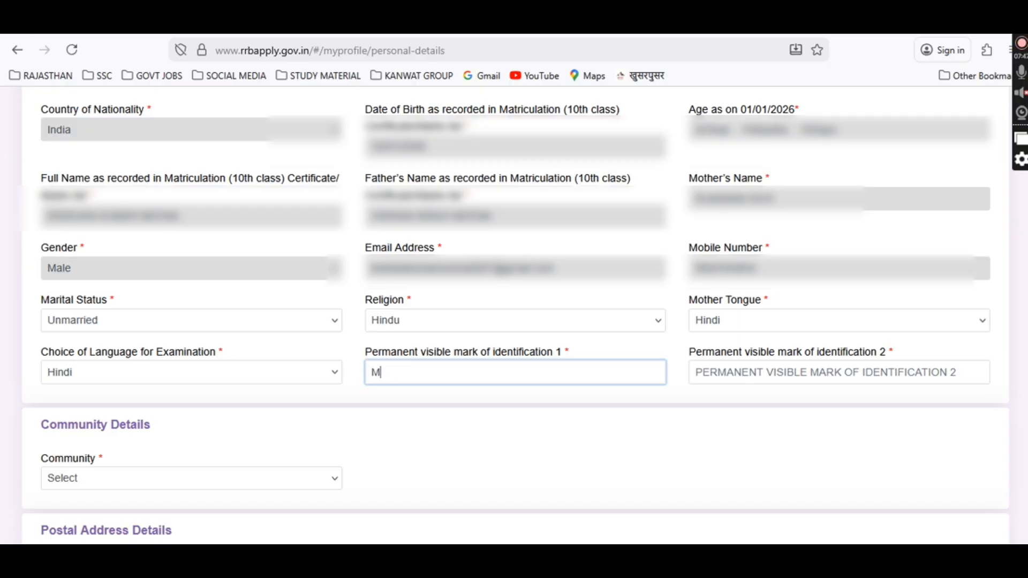
key(BackSpace)
text(MOLE ON RIGHT)
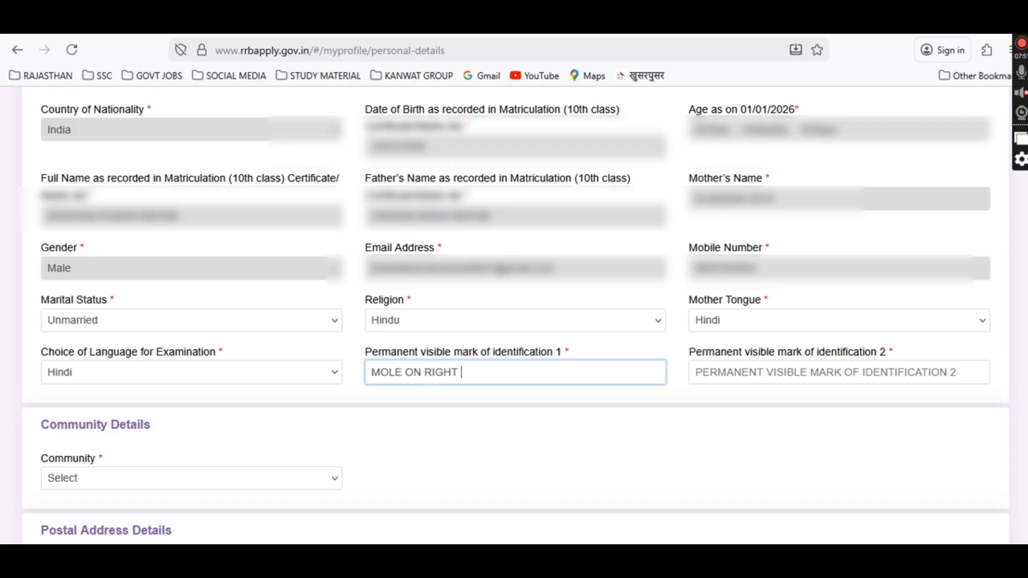
text( HAND PALM)
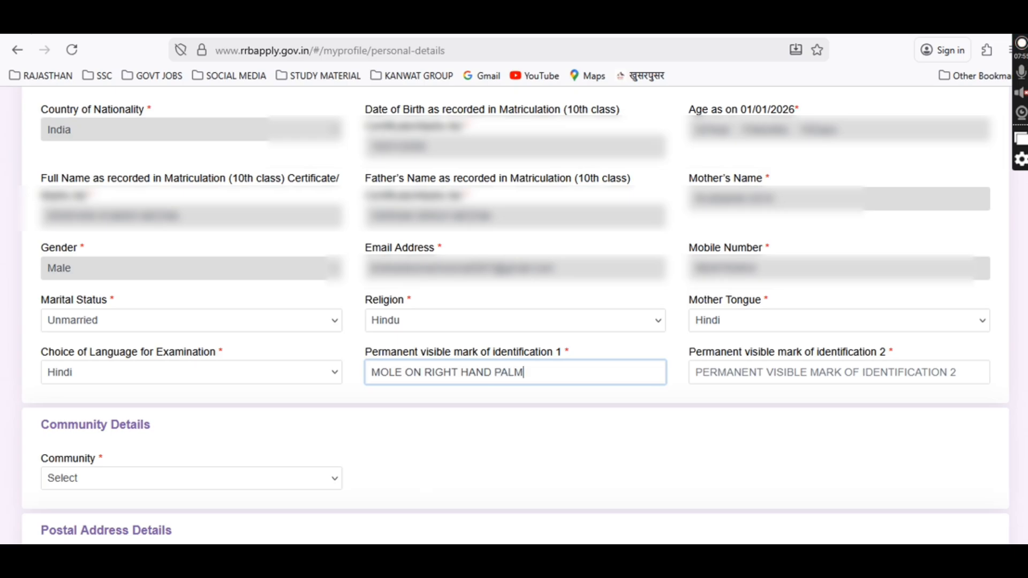
click(793, 379)
text(NA)
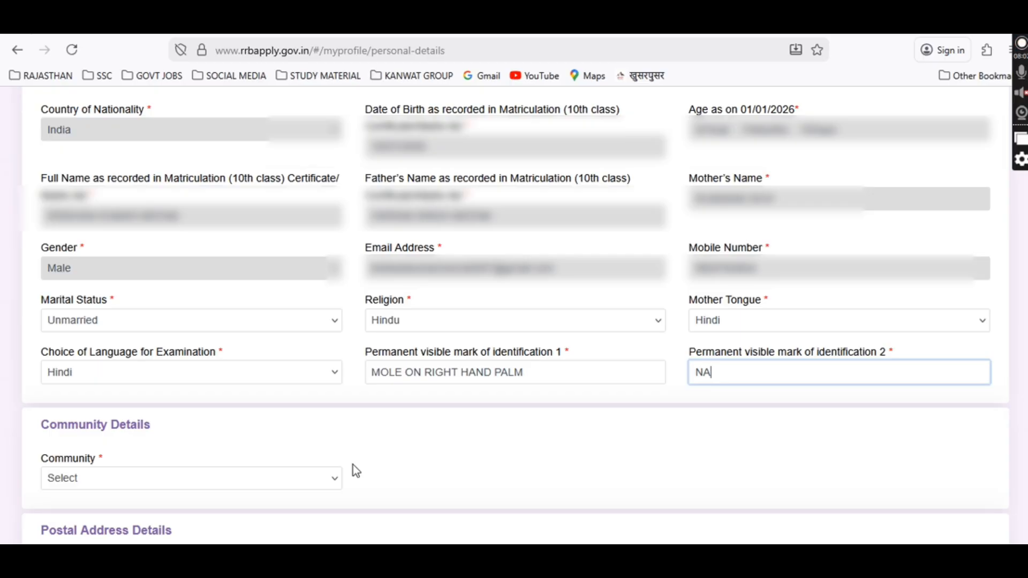
- Dismiss the news popup, choose ST (Scheduled Tribe) and accept the certificate notice
scroll(352, 465, down, 5)
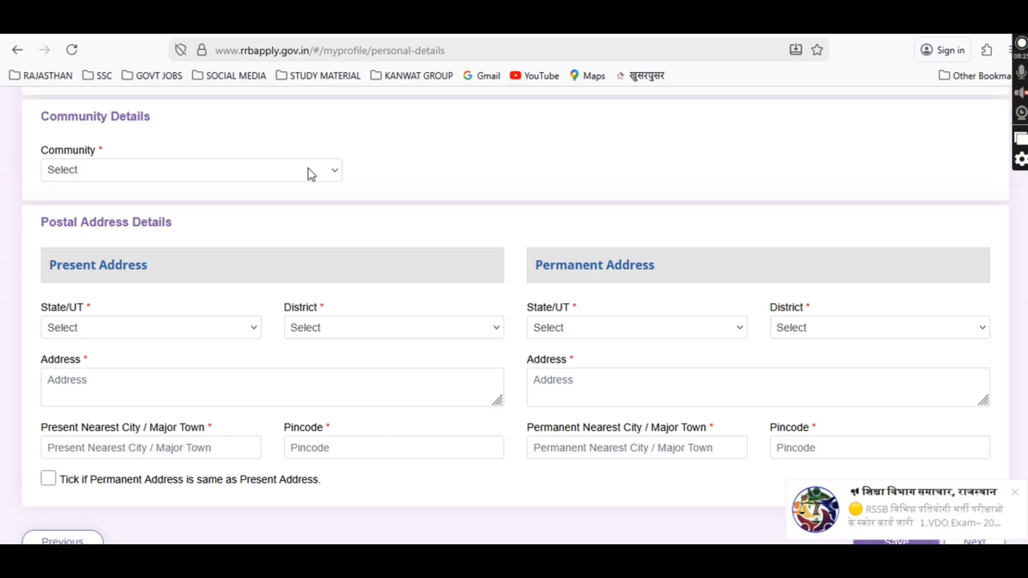
click(1015, 493)
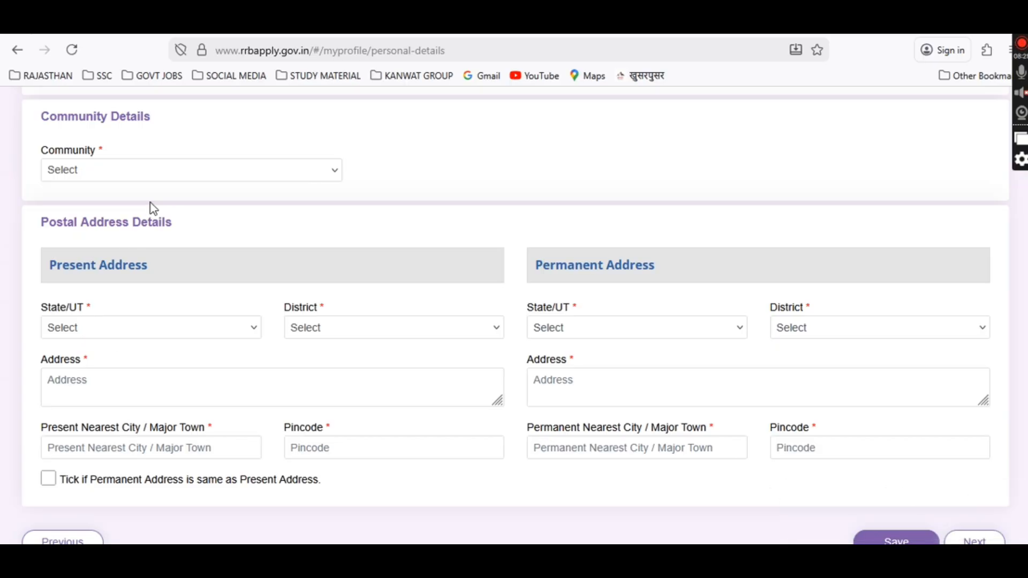
click(169, 178)
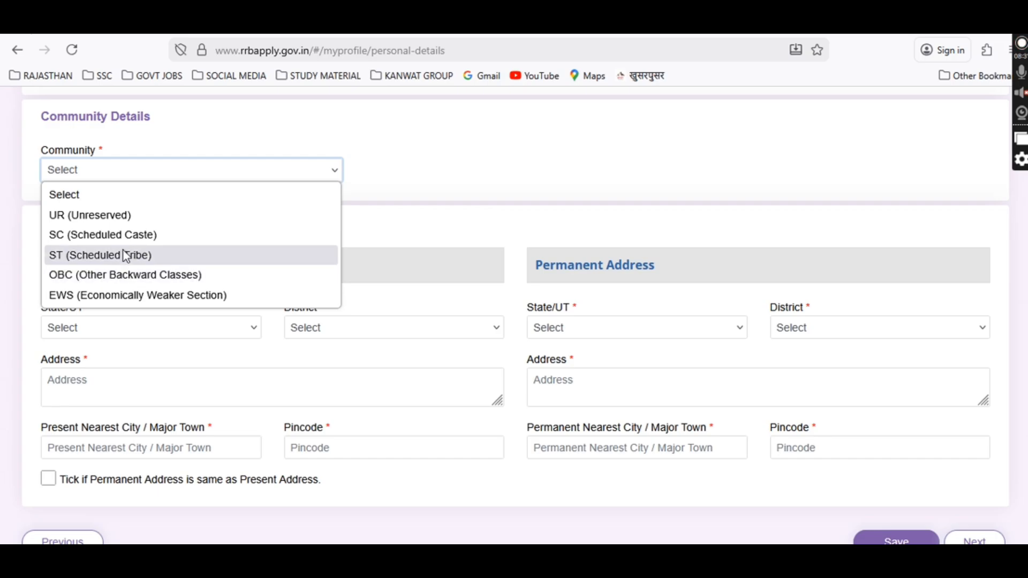
click(126, 255)
click(532, 382)
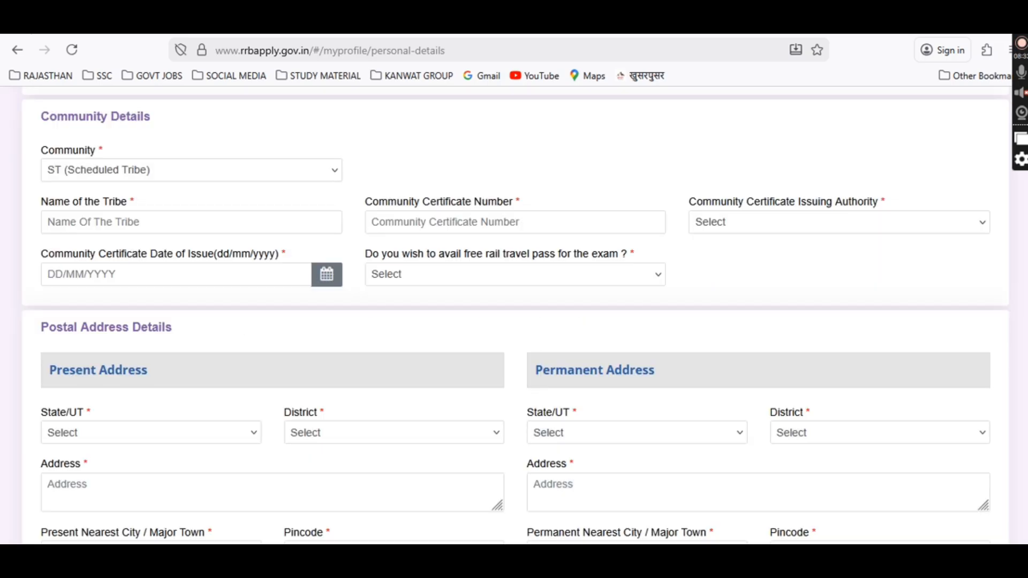
- Enter MINA as the tribe name
click(96, 222)
text(M)
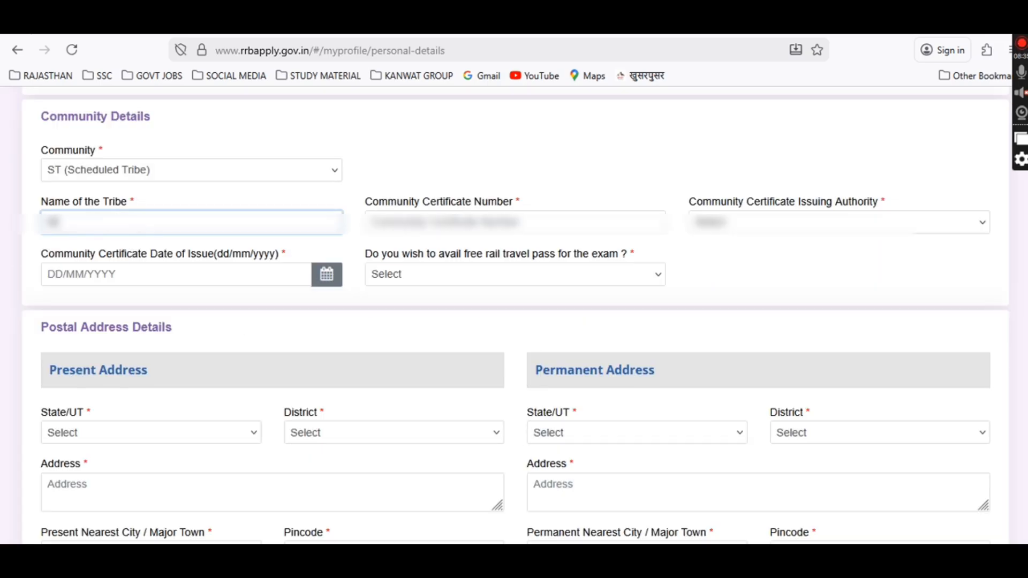
text(INA)
key(BackSpace)
key(BackSpace)
key(BackSpace)
key(BackSpace)
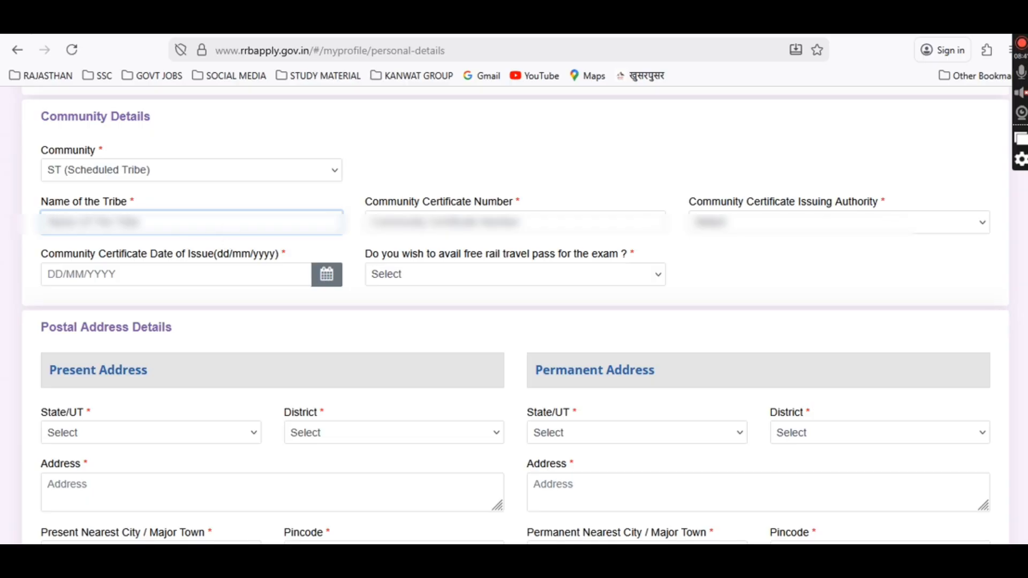
text(MINA)
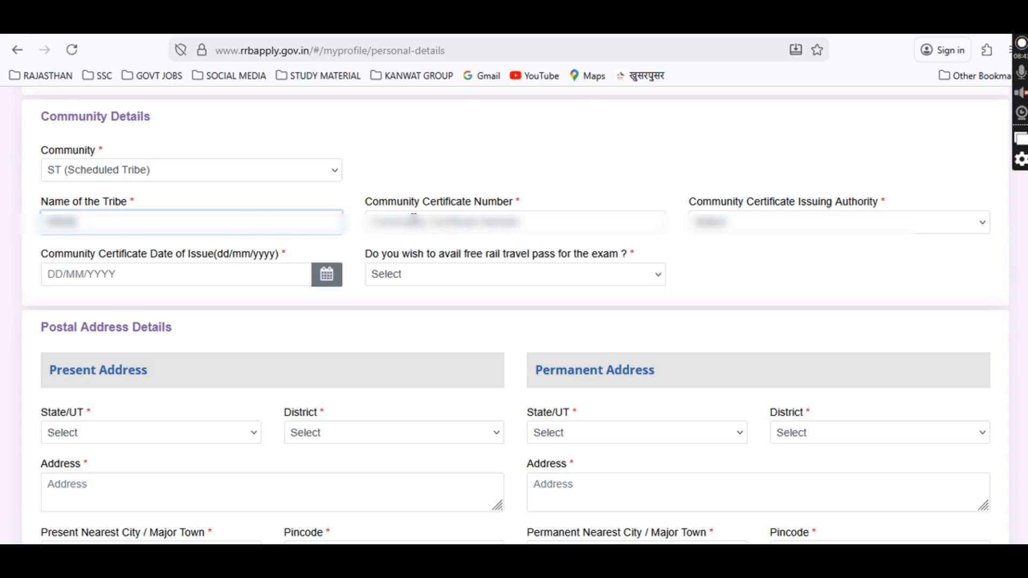
click(417, 215)
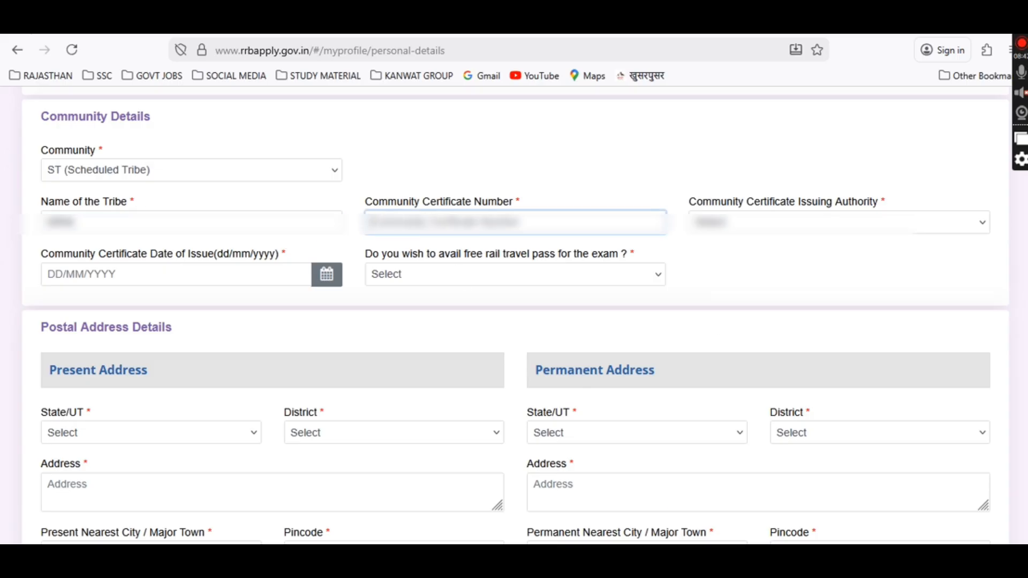
click(479, 206)
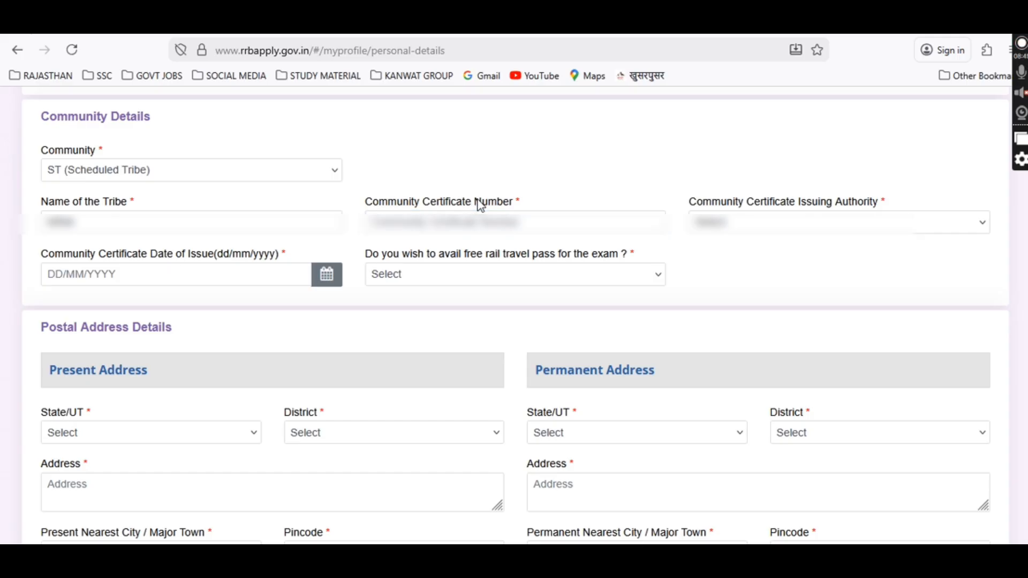
drag(481, 206, 489, 202)
drag(727, 202, 774, 206)
drag(75, 253, 76, 253)
drag(75, 253, 98, 251)
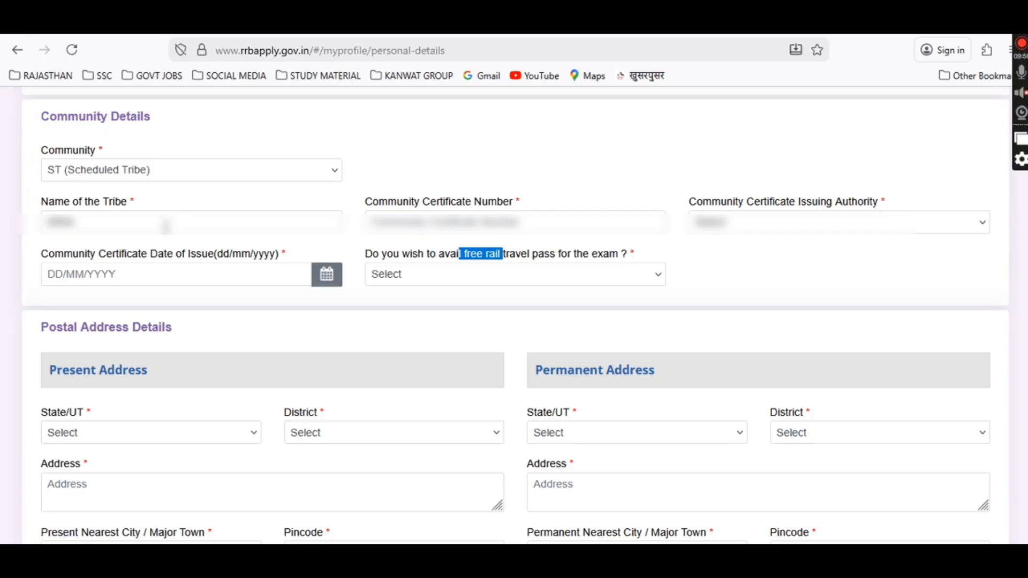
- Enter the certificate number, Sub-Divisional Officer as authority, RAJASTHAN as issuing state, and start the issue date
click(457, 220)
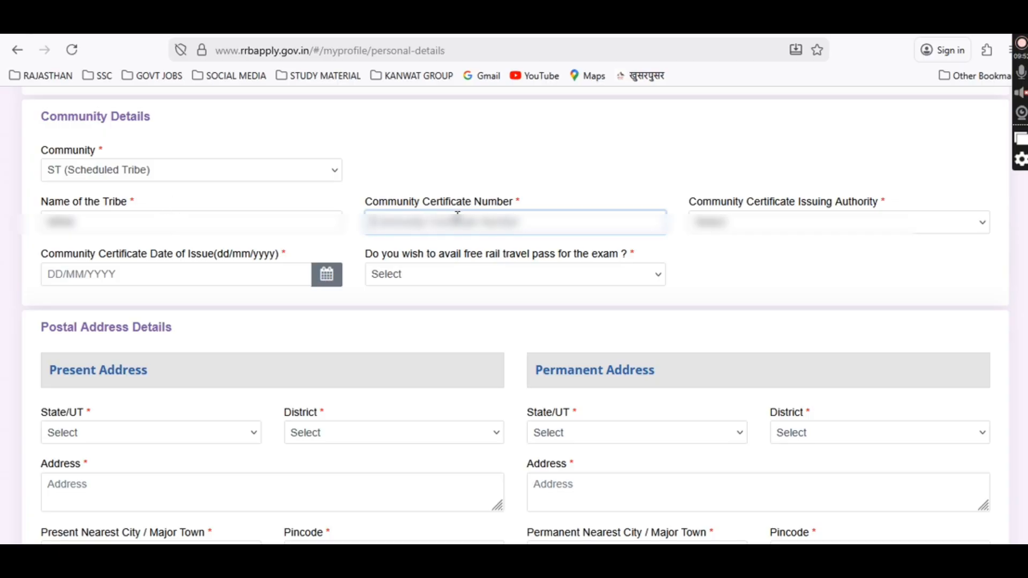
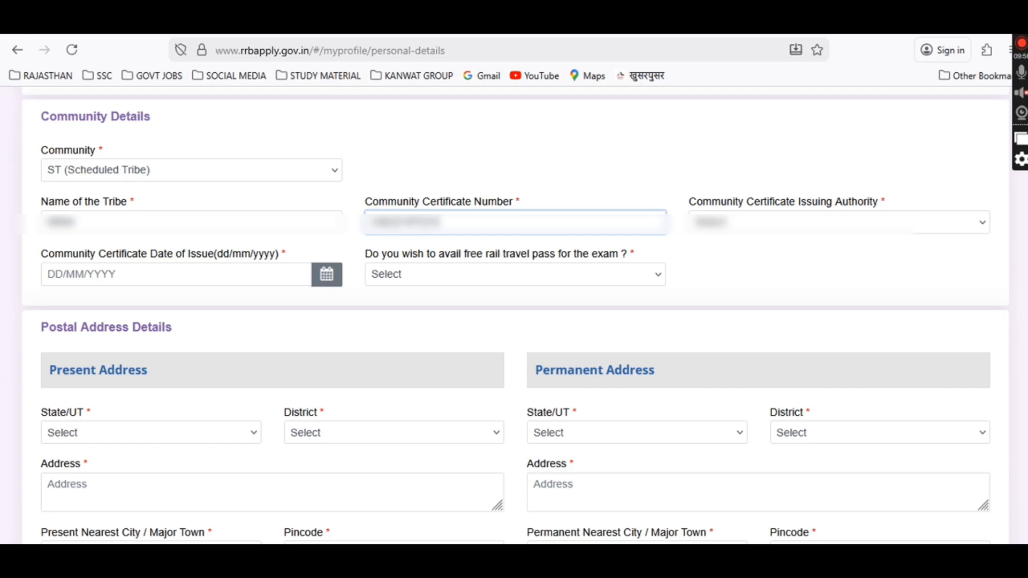
click(746, 226)
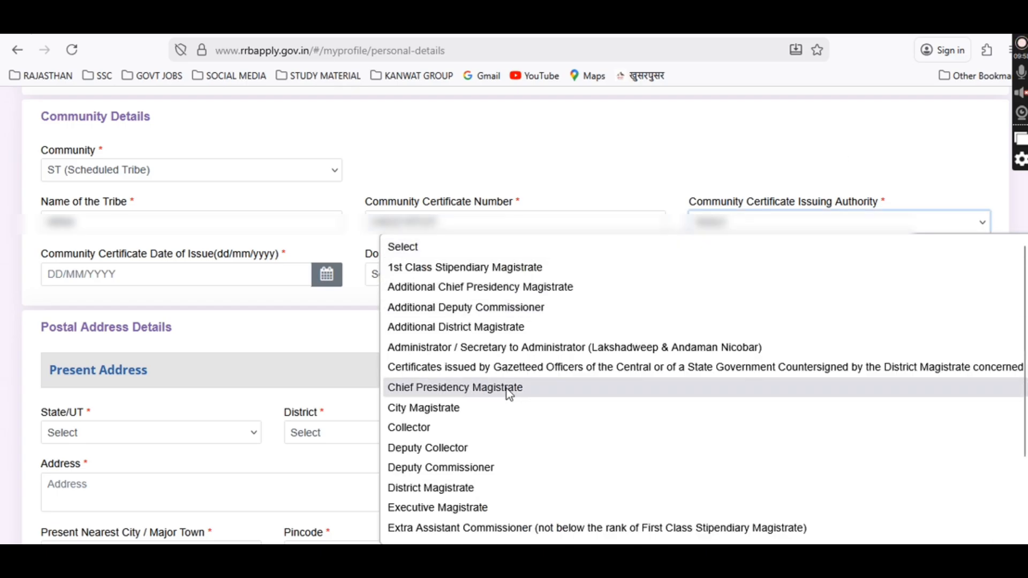
key(p)
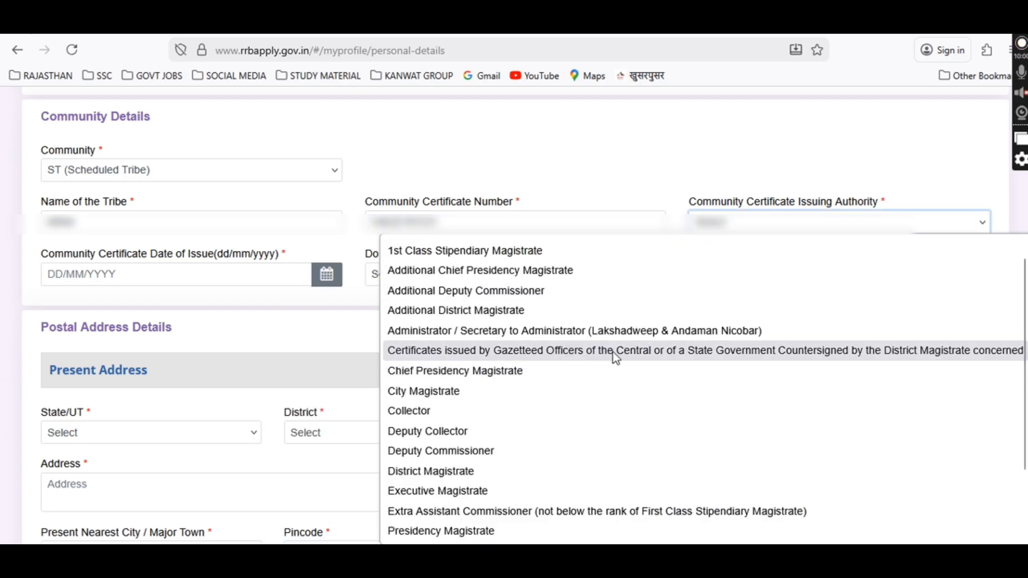
scroll(535, 445, down, 2)
click(462, 492)
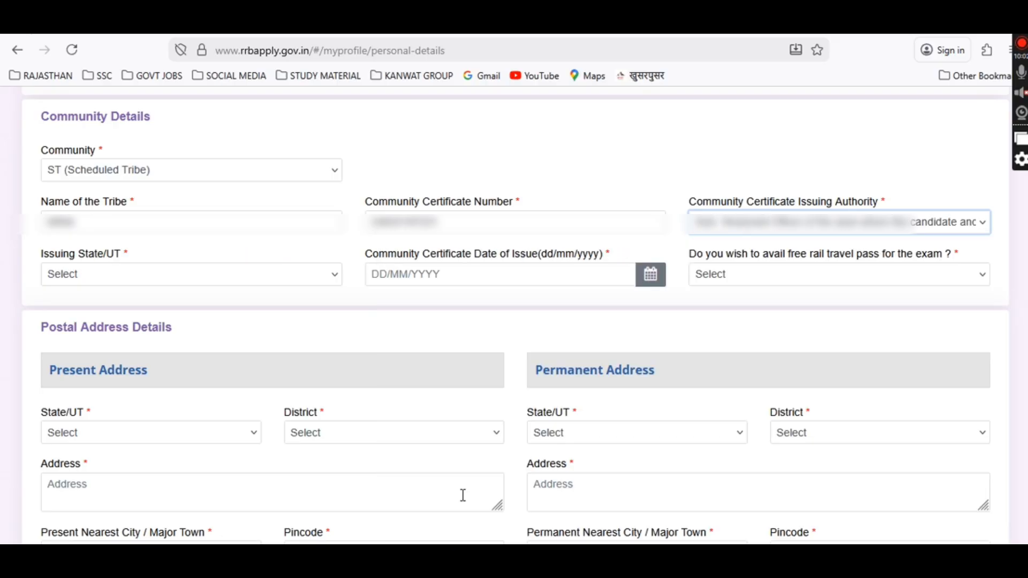
click(198, 277)
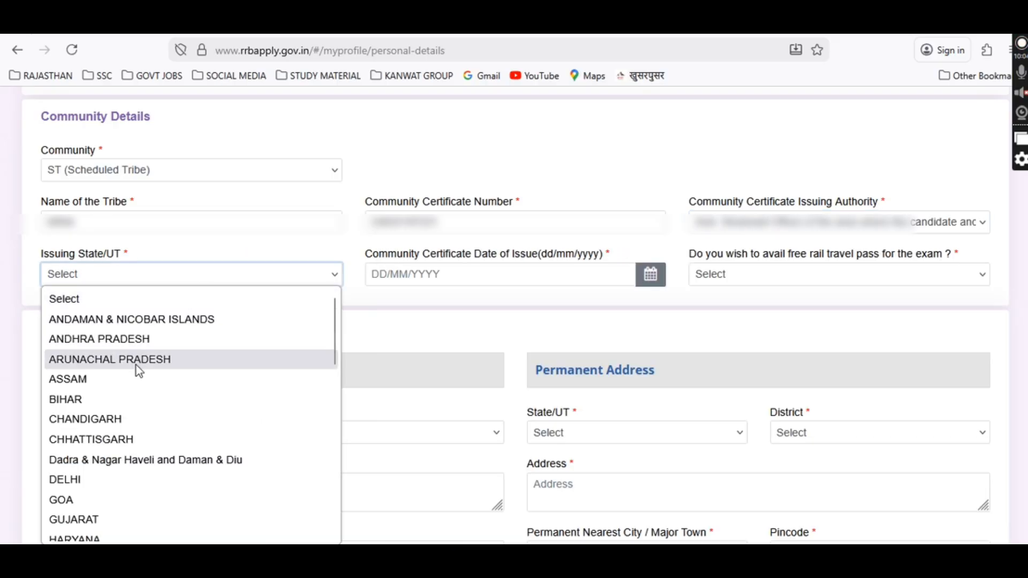
scroll(131, 417, down, 5)
click(114, 391)
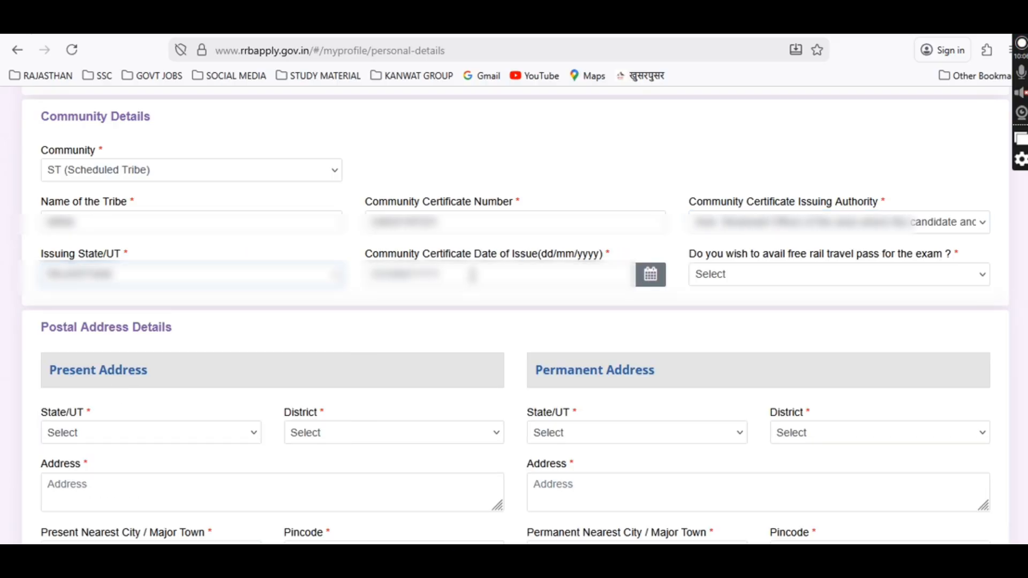
click(659, 277)
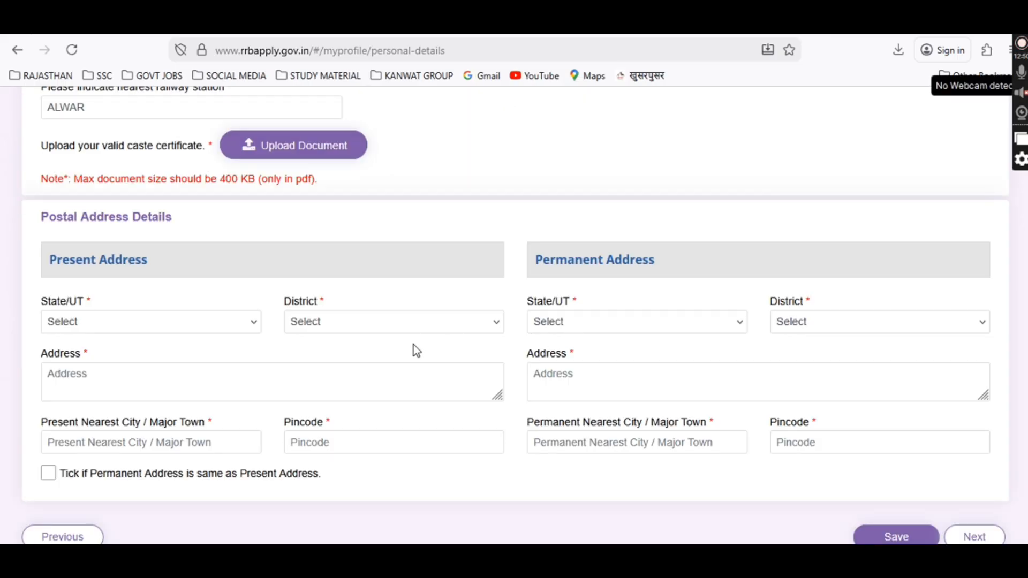
- Set the present address state to RAJASTHAN and district to Khairthal-Tijara
click(157, 326)
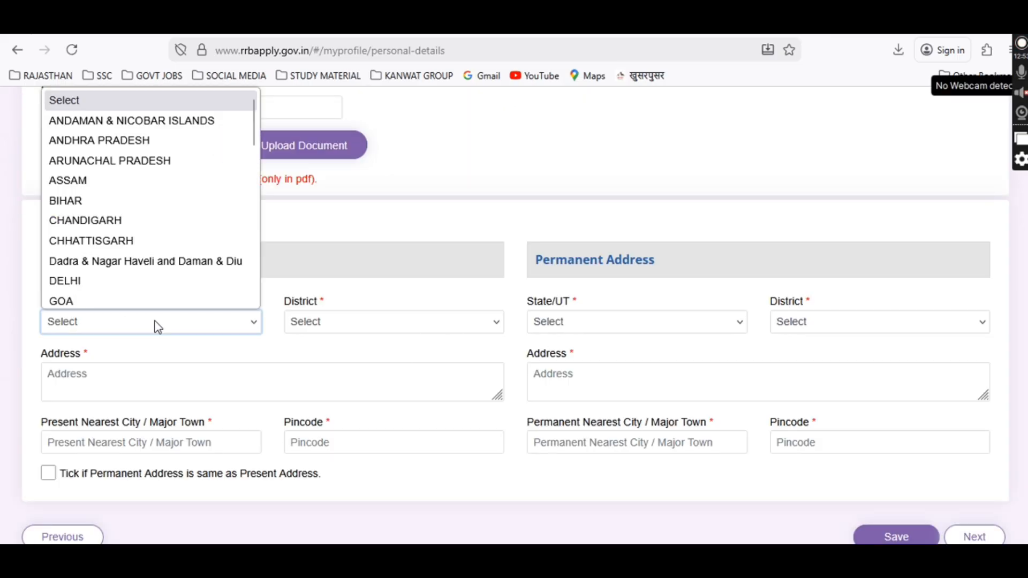
scroll(141, 238, down, 5)
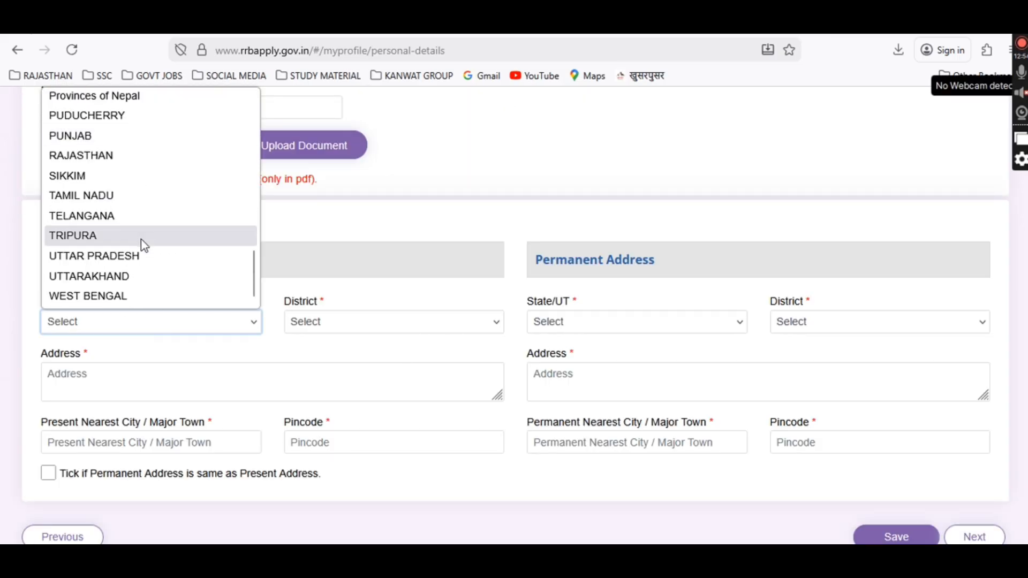
click(117, 157)
click(320, 326)
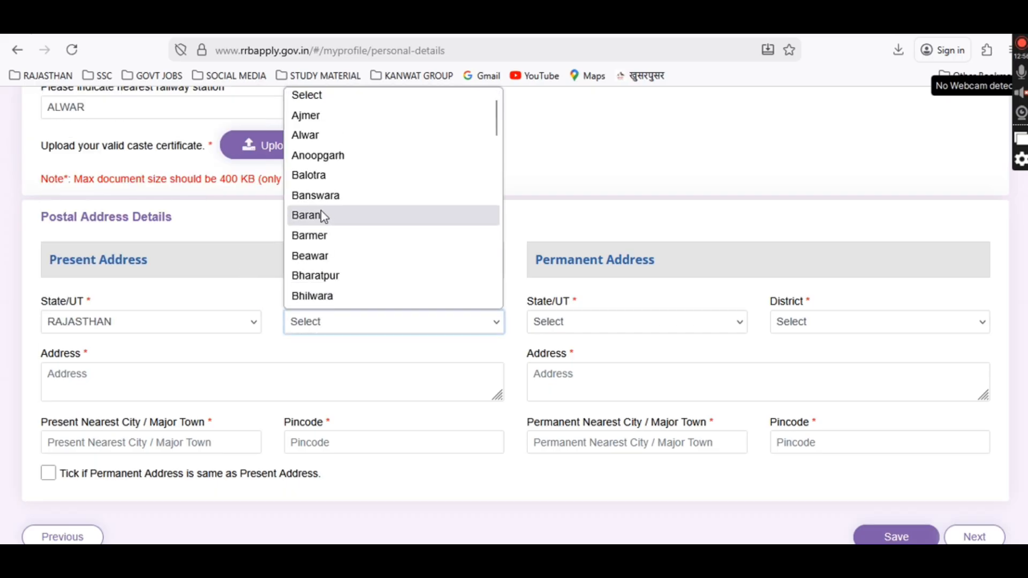
scroll(325, 200, down, 4)
scroll(356, 243, down, 6)
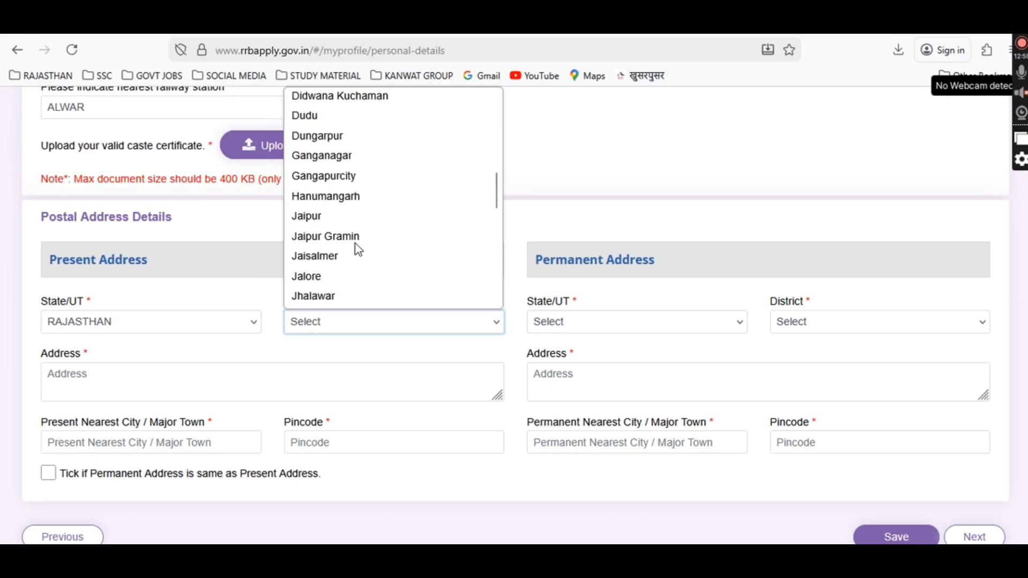
click(360, 184)
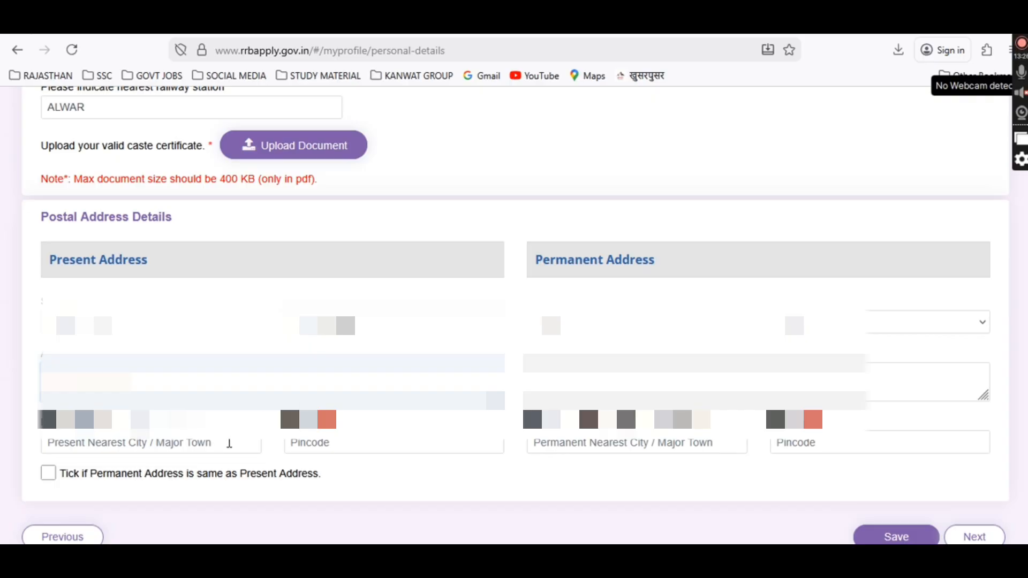
- Enter the present nearest city and pincode, and make the permanent address the same
click(229, 443)
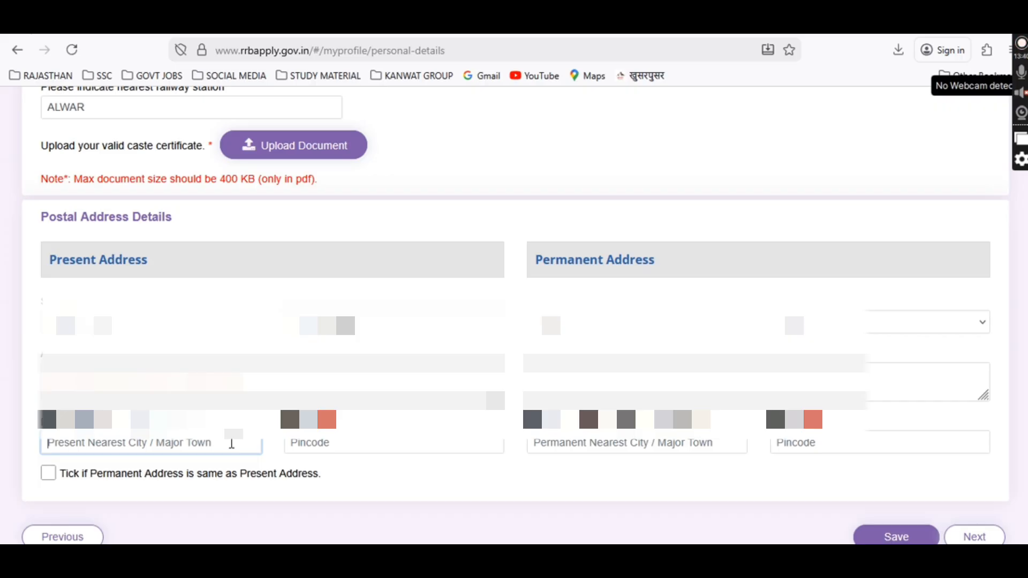
text(M)
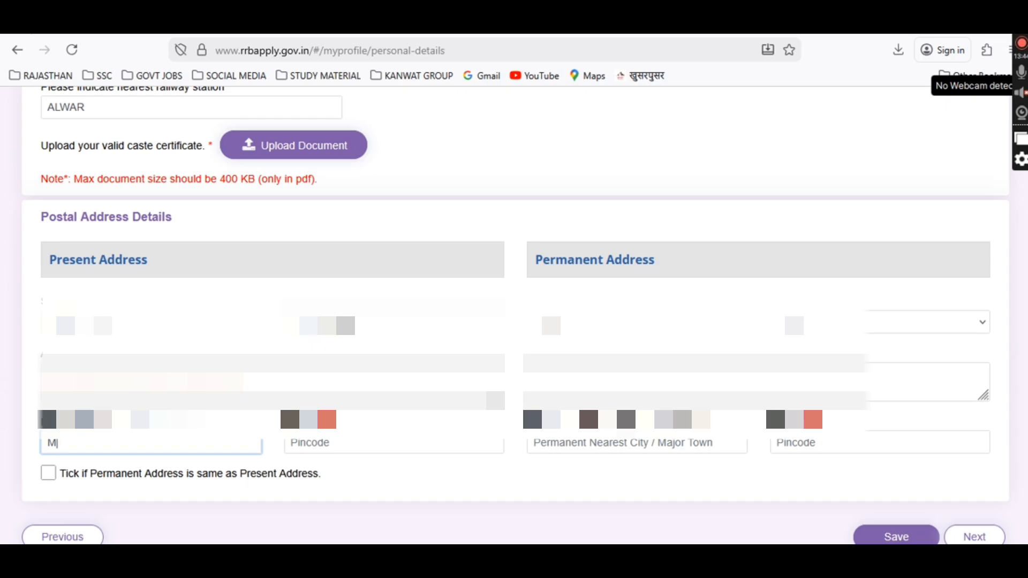
text(UNDAWAR)
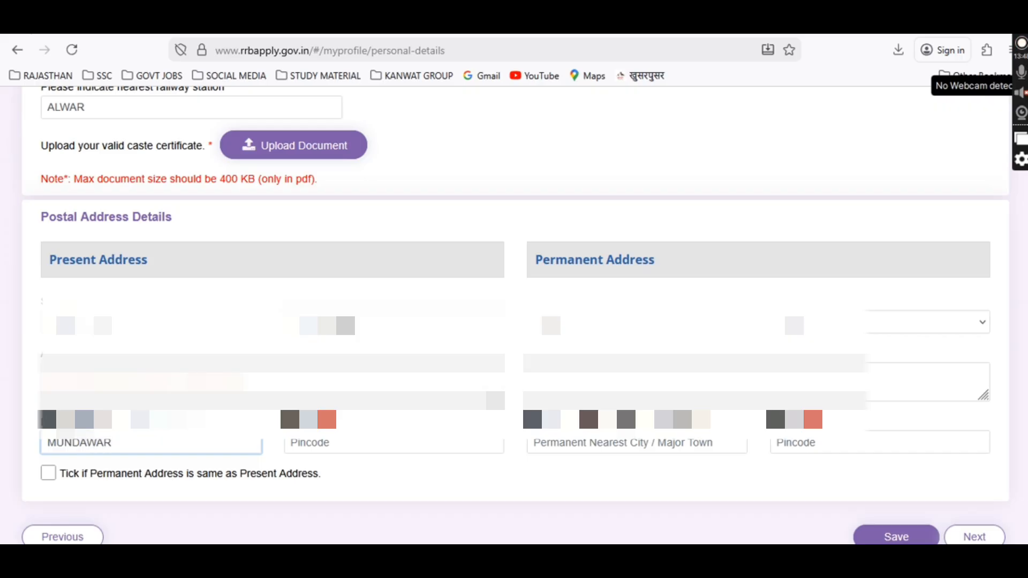
click(412, 443)
text(3)
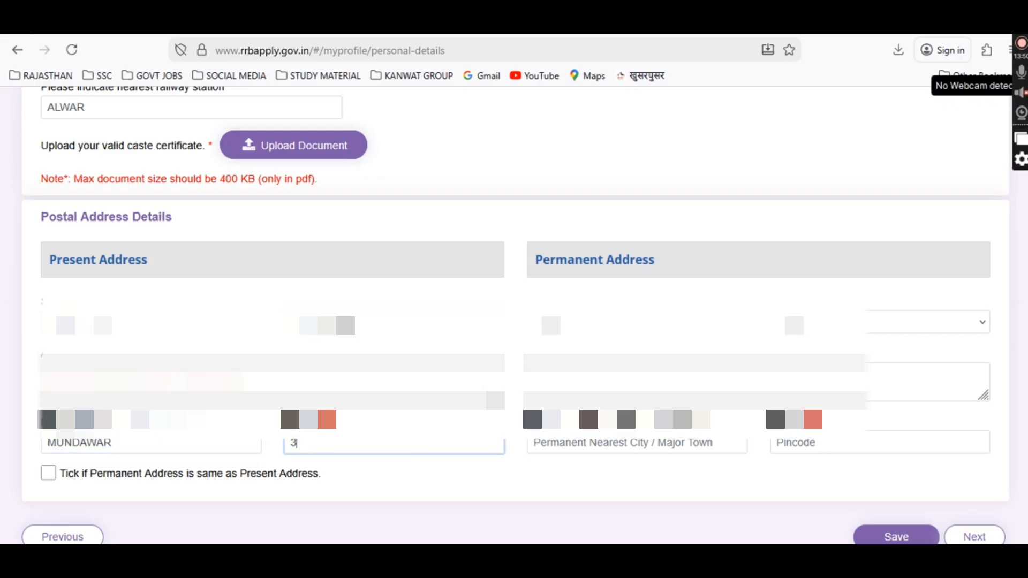
text(01401)
click(68, 478)
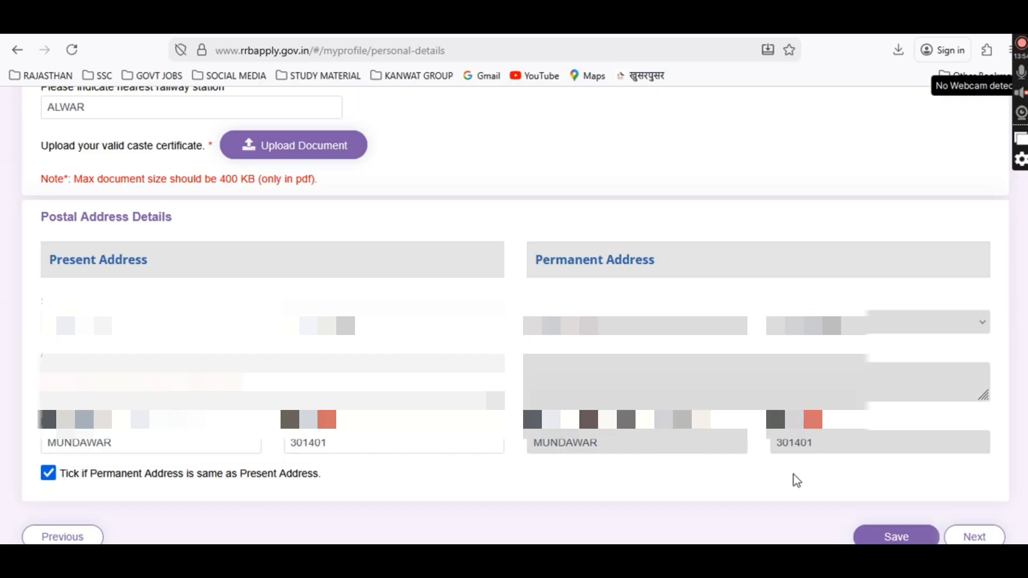
- Save the Personal Details form until the success message appears
click(910, 538)
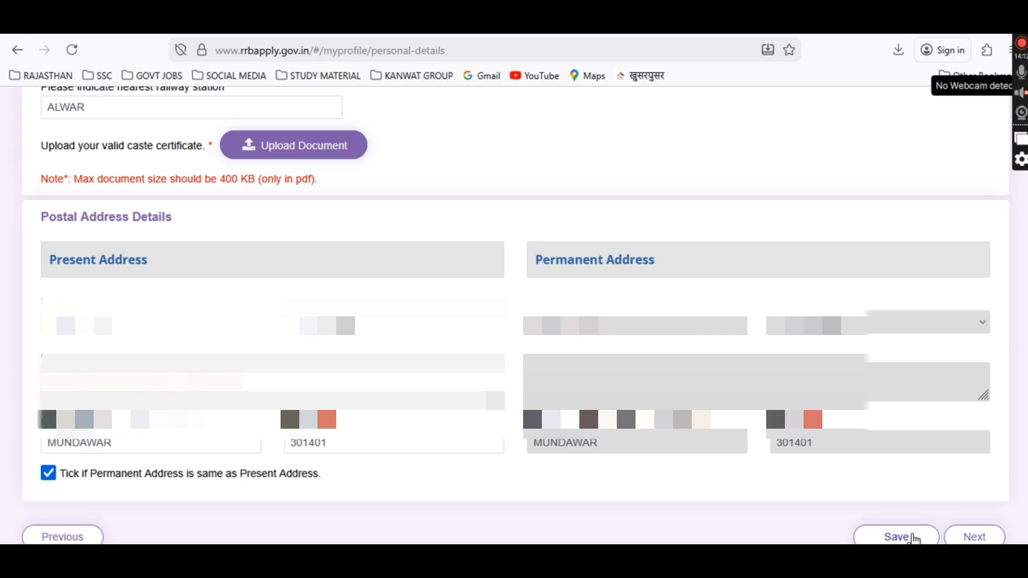
click(914, 538)
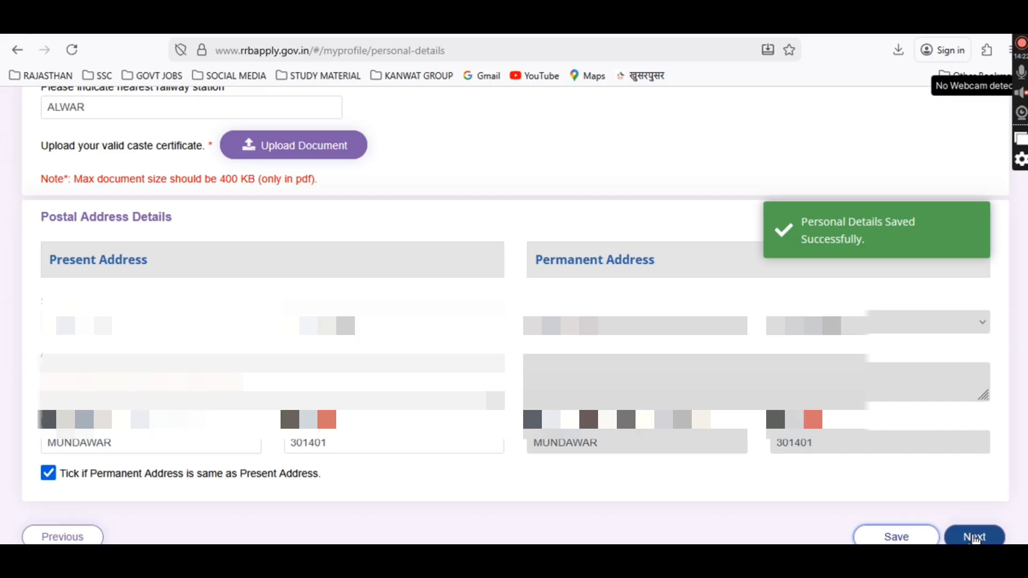
- On Other Details, answer No to the ex-serviceman, benchmark disability and scribe questions
click(976, 538)
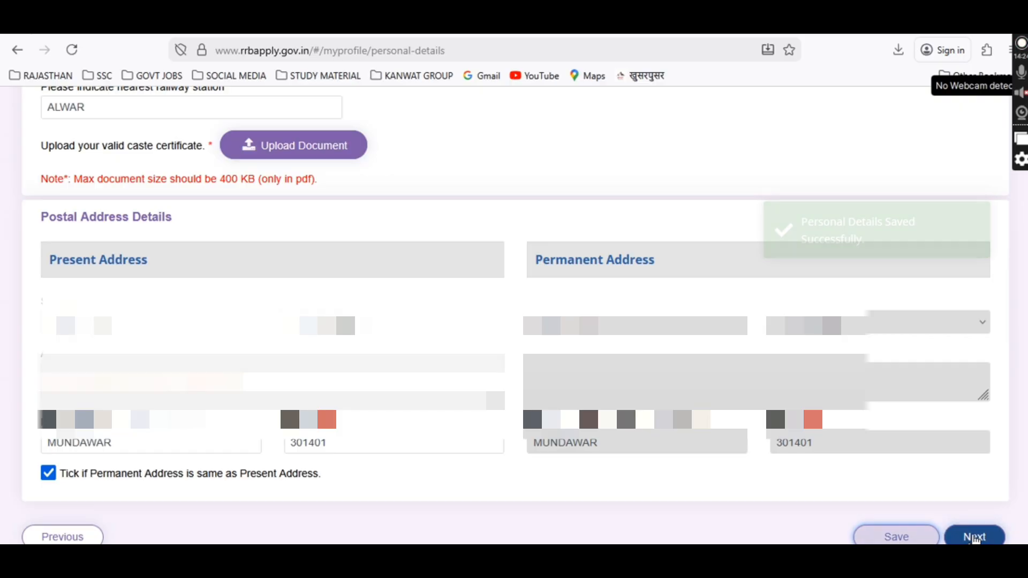
click(260, 393)
click(154, 460)
scroll(209, 416, down, 1)
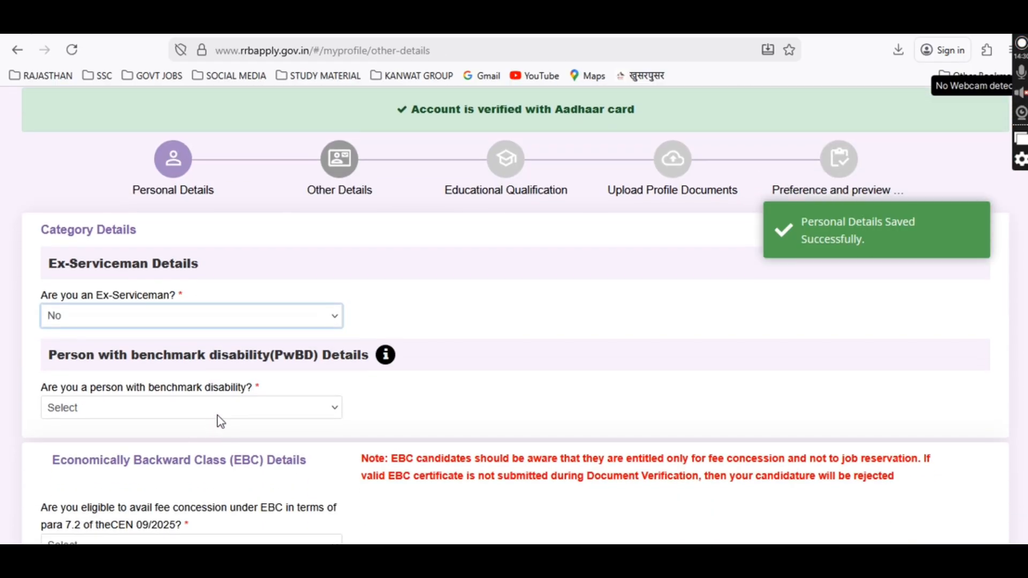
click(208, 413)
click(134, 471)
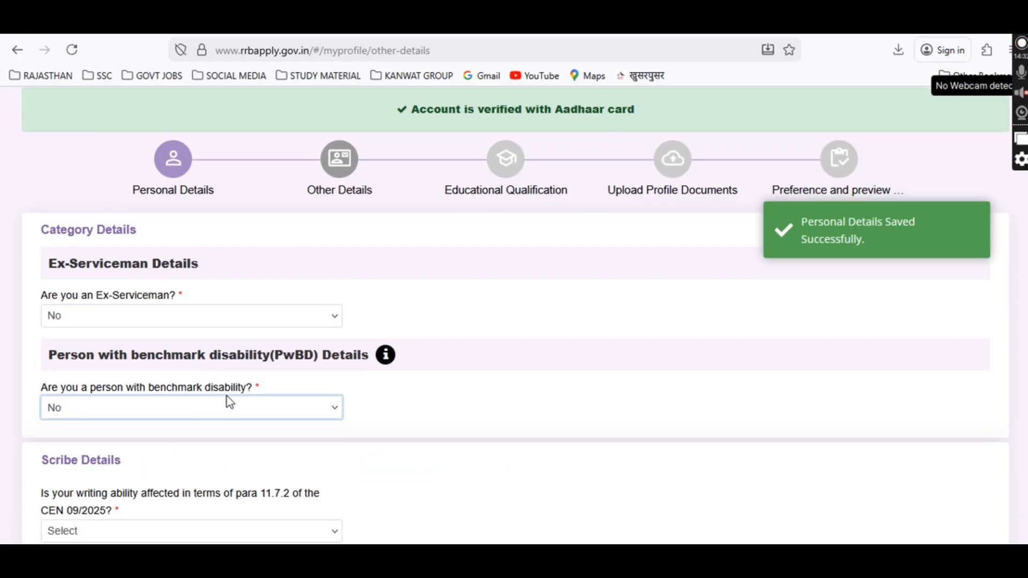
scroll(284, 397, down, 2)
click(221, 372)
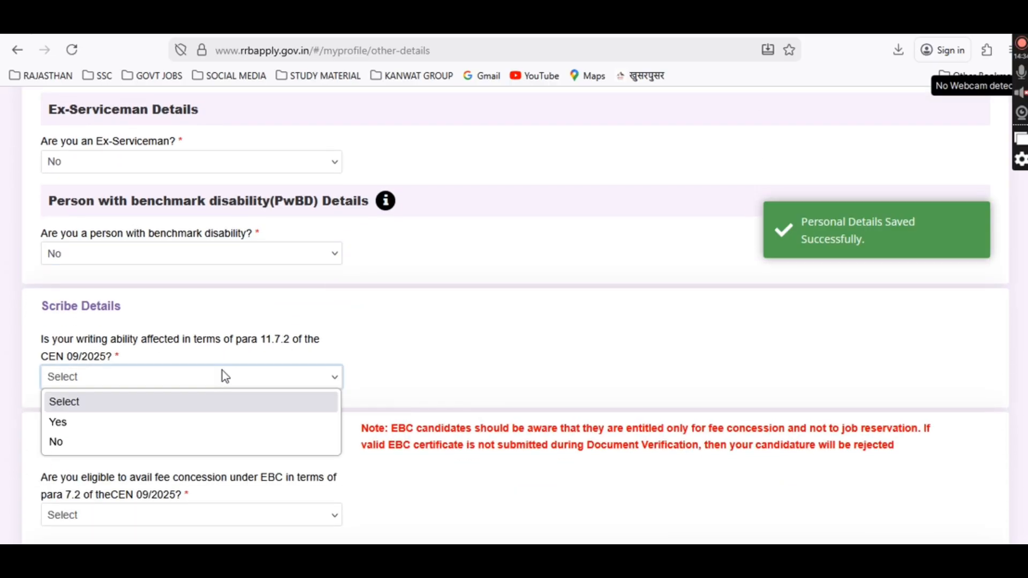
click(159, 440)
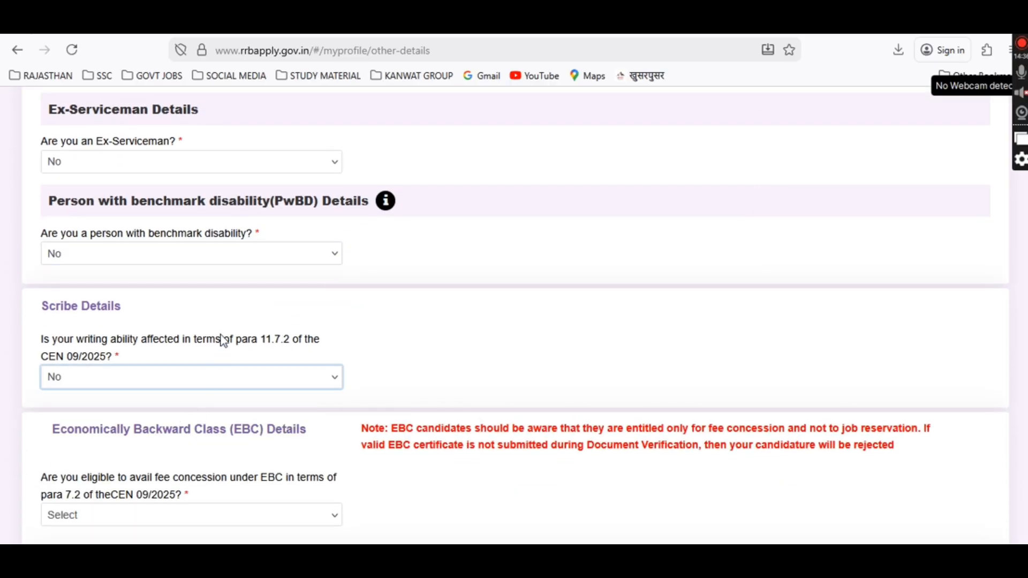
- Answer No for EBC, railway employee and apprentice, with current department Not Applicable
scroll(198, 431, down, 1)
click(196, 437)
click(130, 507)
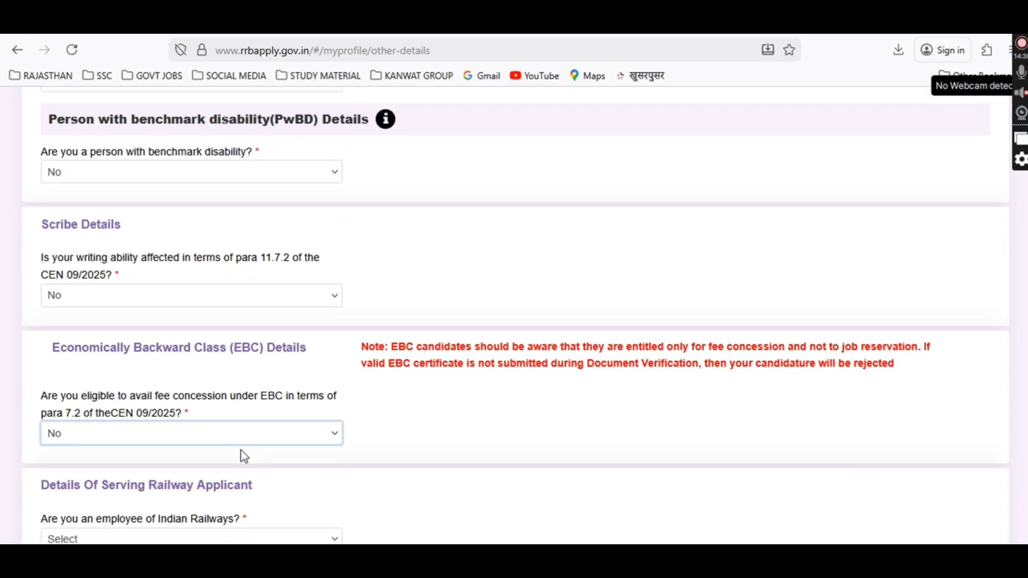
scroll(247, 417, down, 3)
click(268, 313)
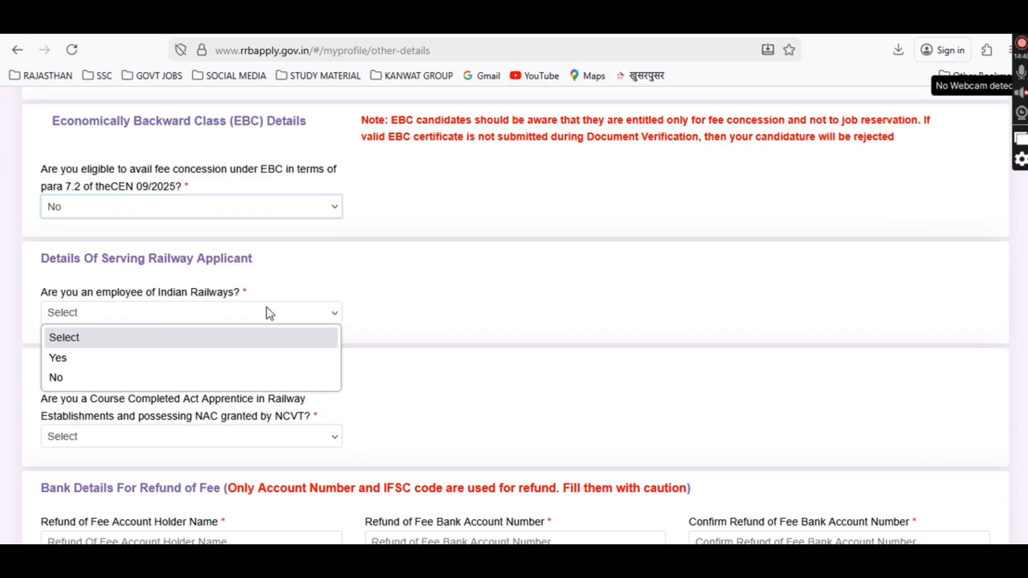
click(161, 378)
click(197, 419)
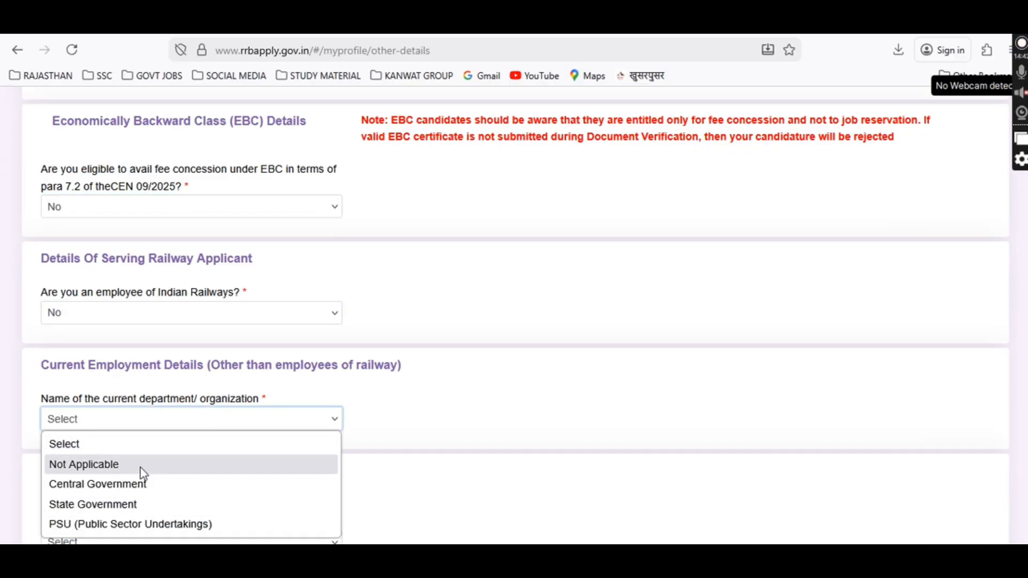
click(141, 470)
scroll(247, 431, down, 3)
click(277, 306)
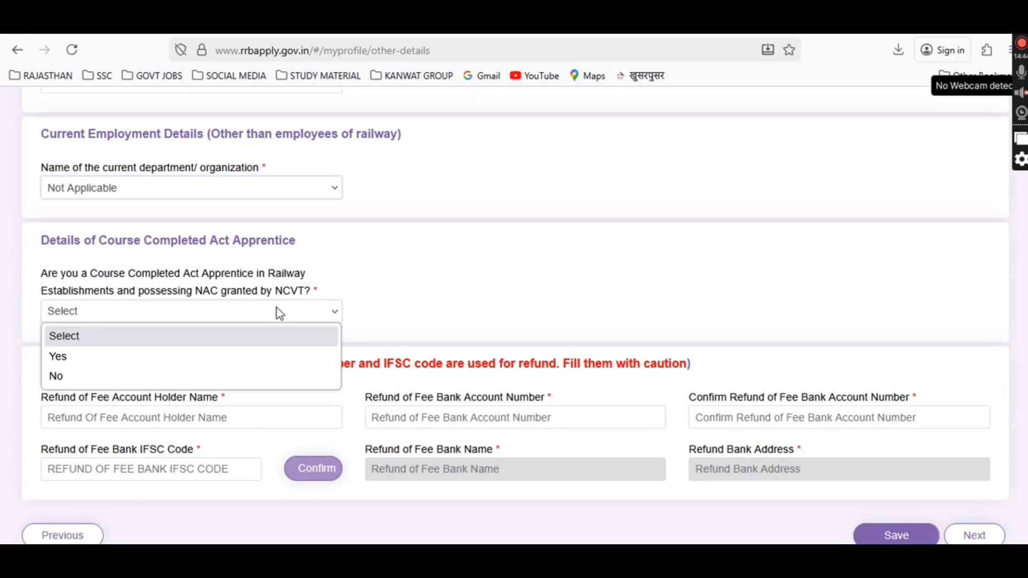
click(220, 376)
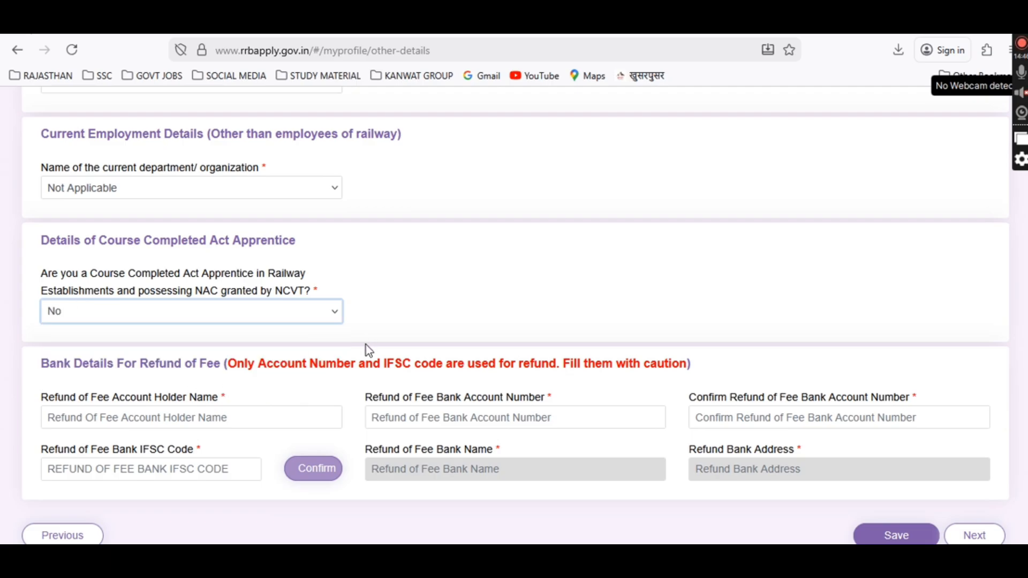
- Enter the refund account holder's name, the bank account number and its confirmation
click(195, 419)
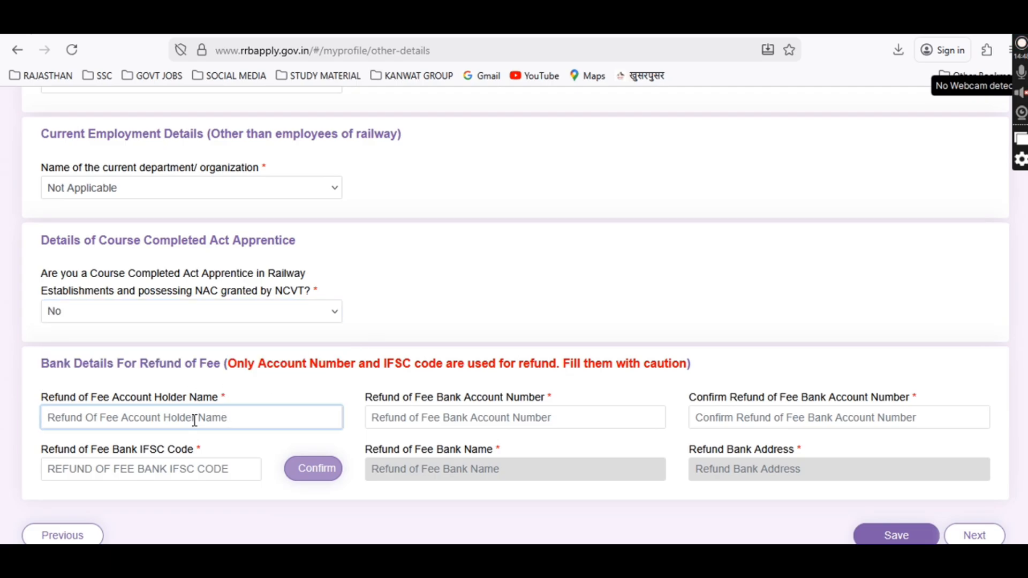
text(R)
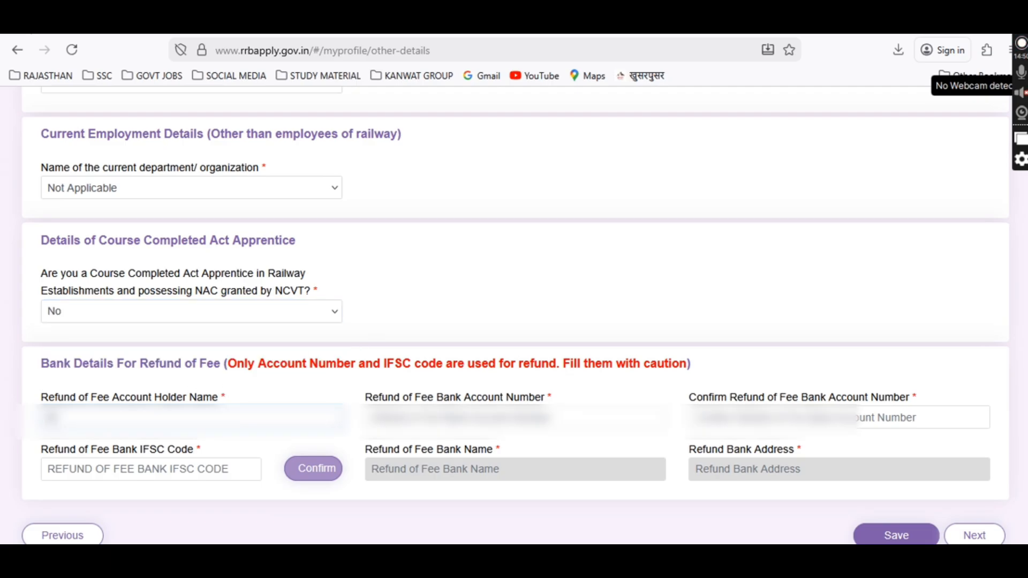
text(?????)
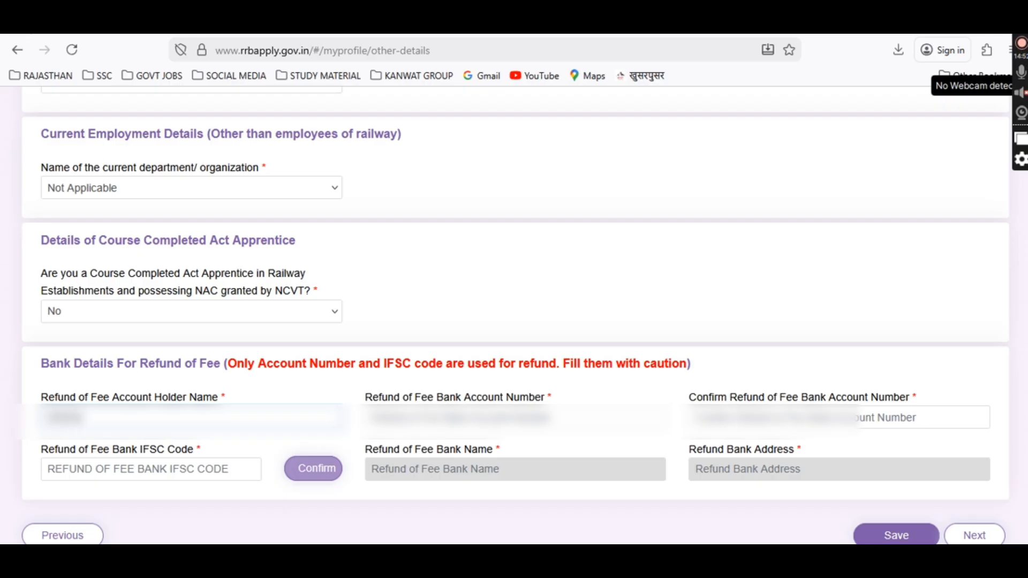
text(????????)
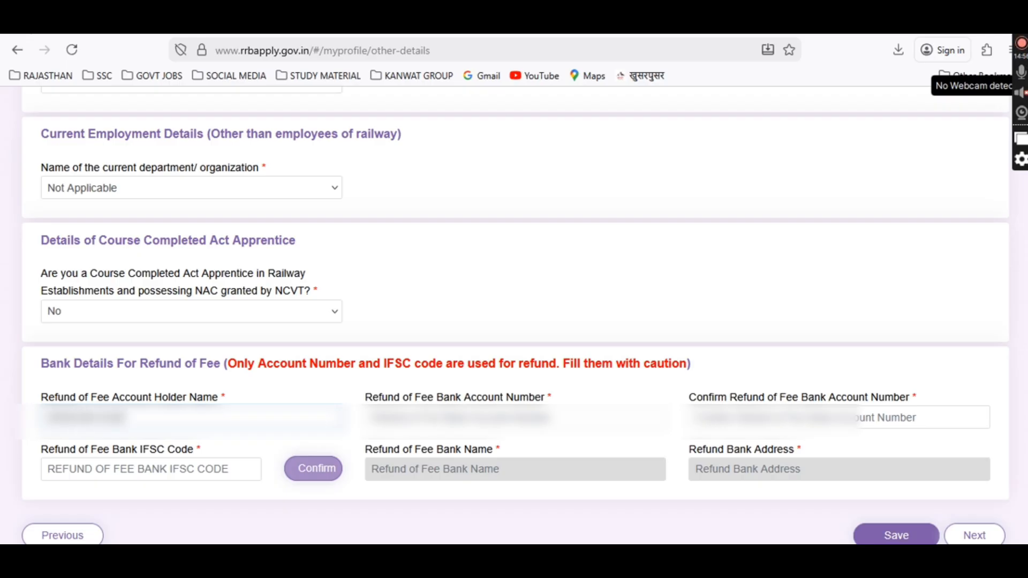
text(???????)
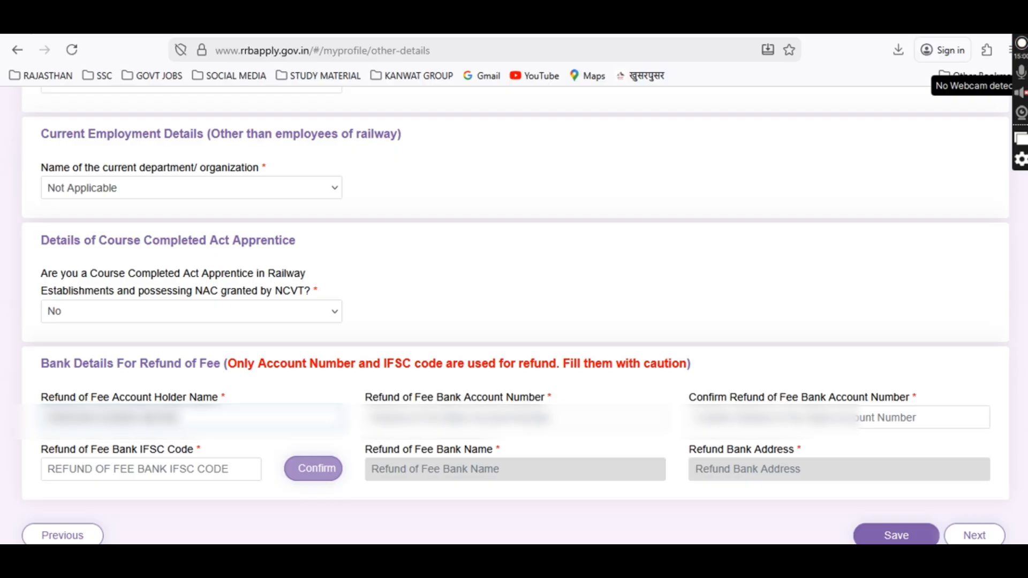
click(400, 417)
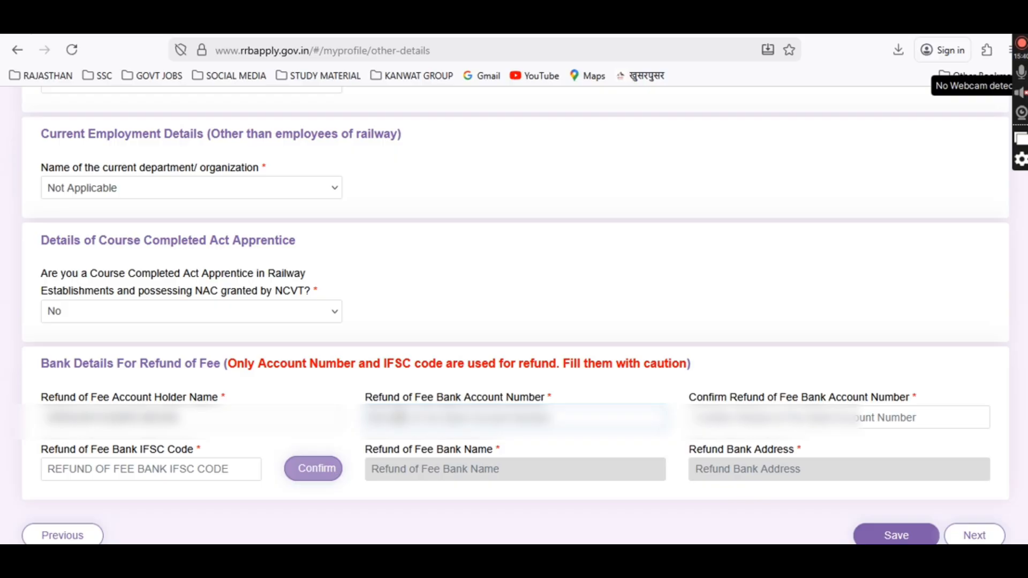
text(***)
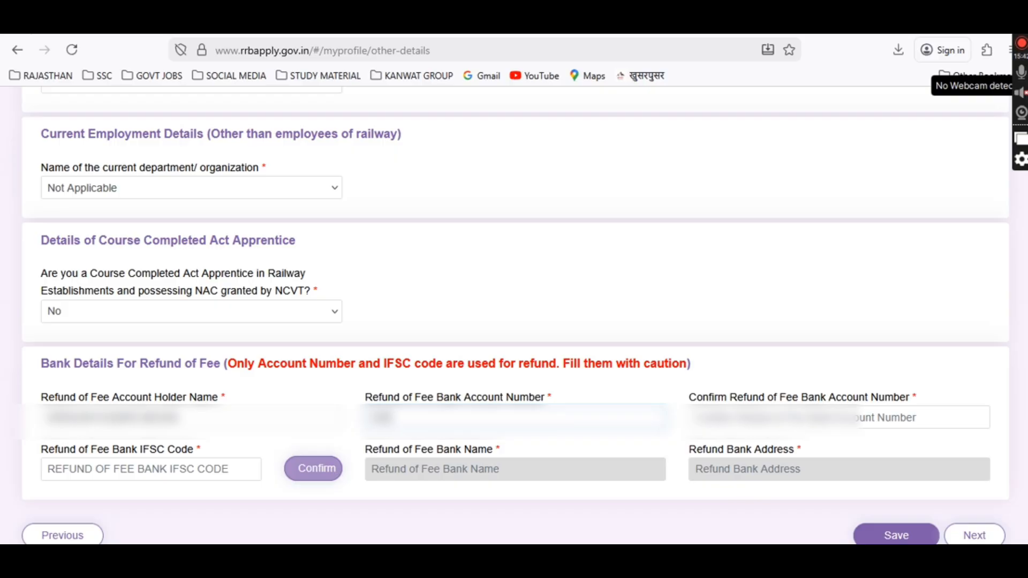
text(********)
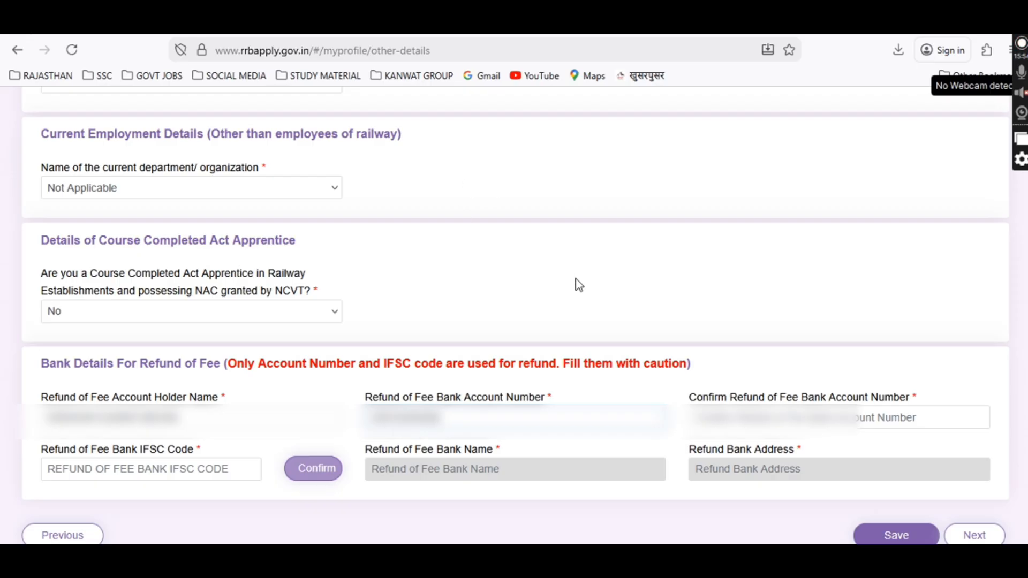
click(742, 413)
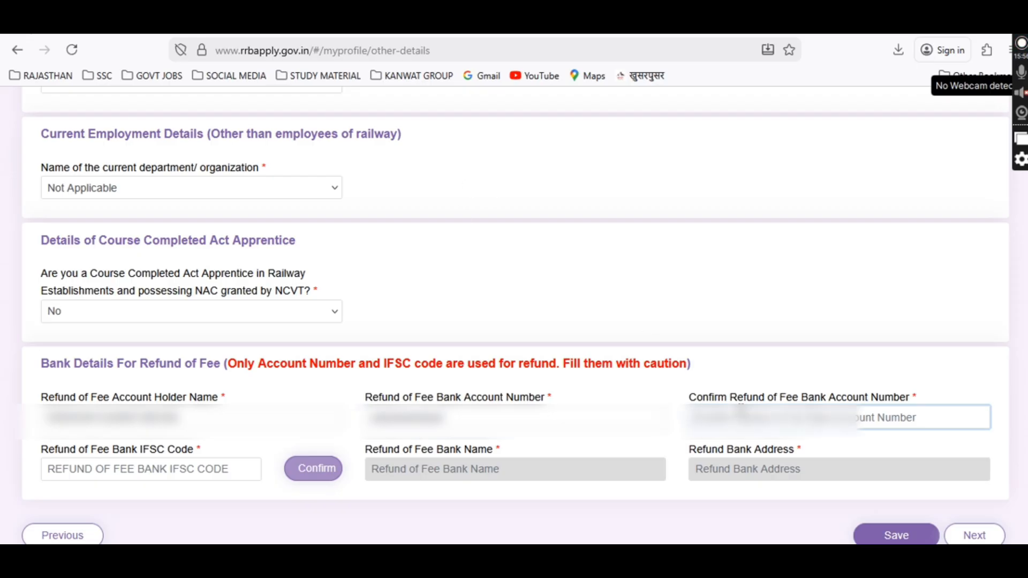
text(********)
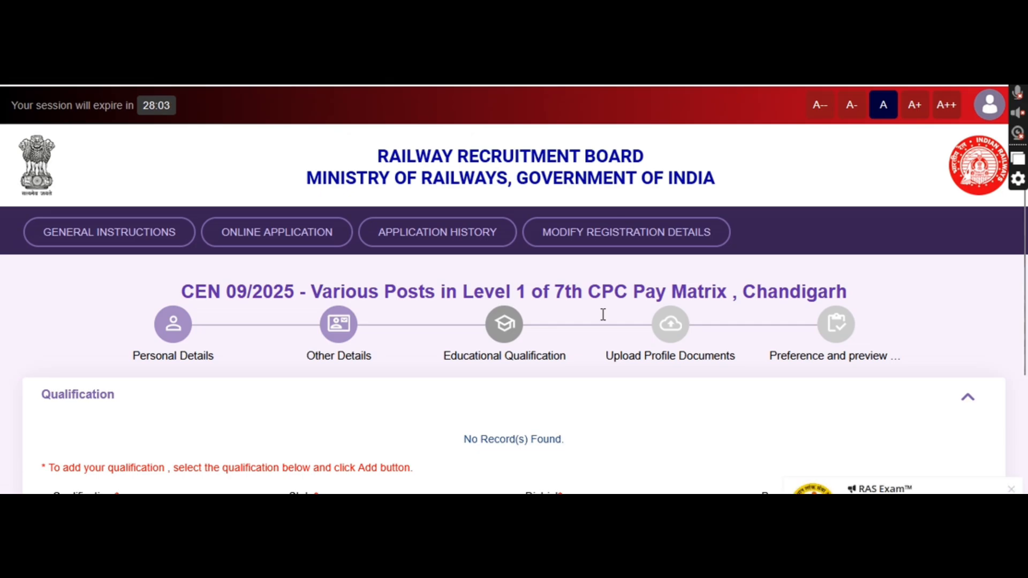
- Set the Matriculation passing date to June 2014, then continue to document upload
scroll(602, 330, down, 1)
scroll(601, 329, down, 4)
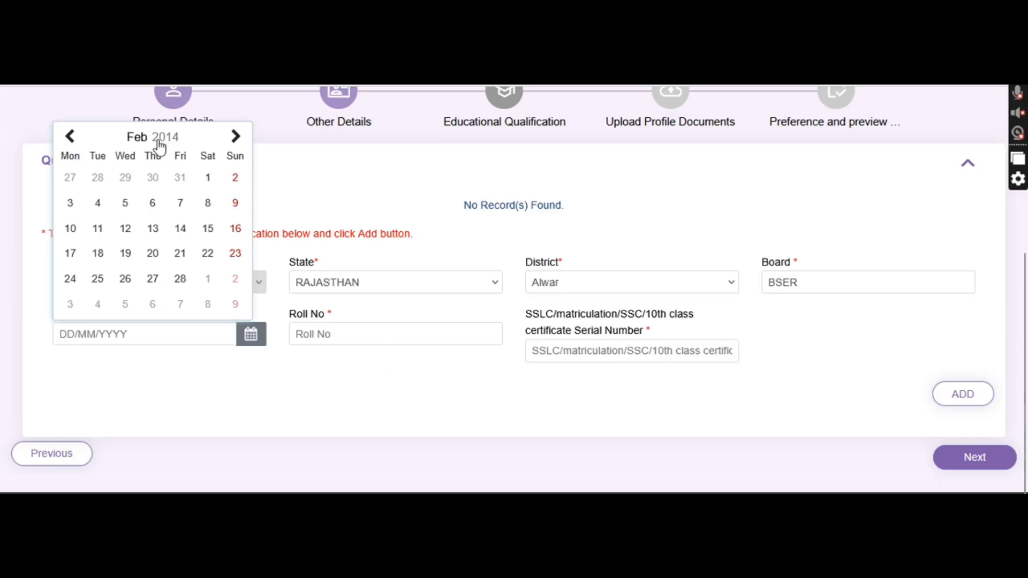
click(146, 140)
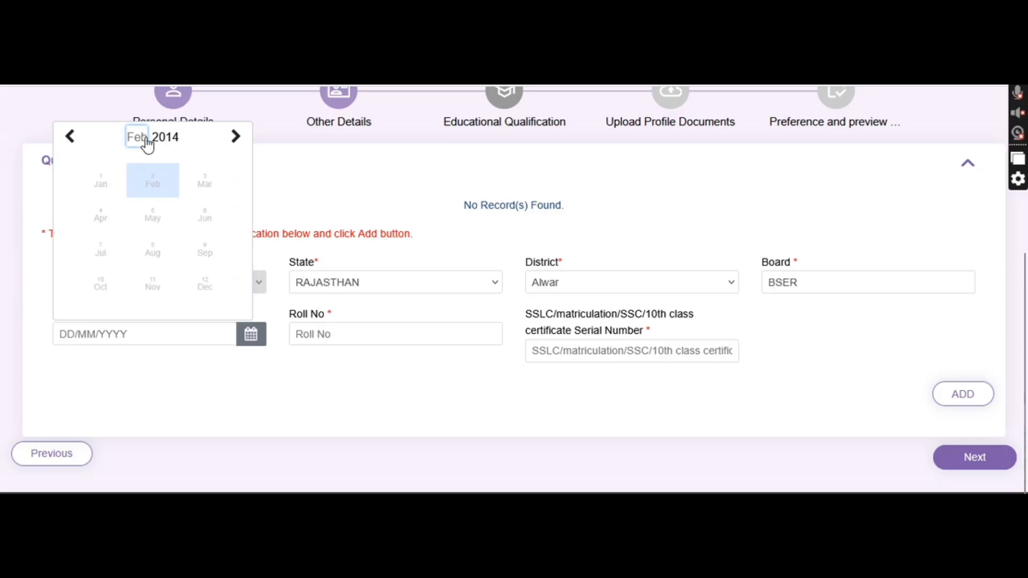
click(211, 228)
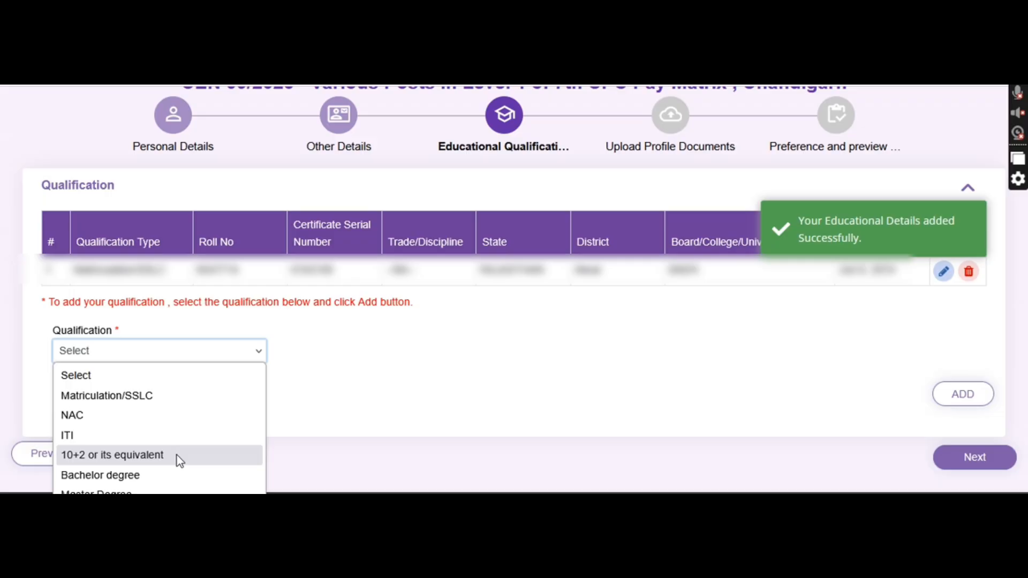
click(766, 388)
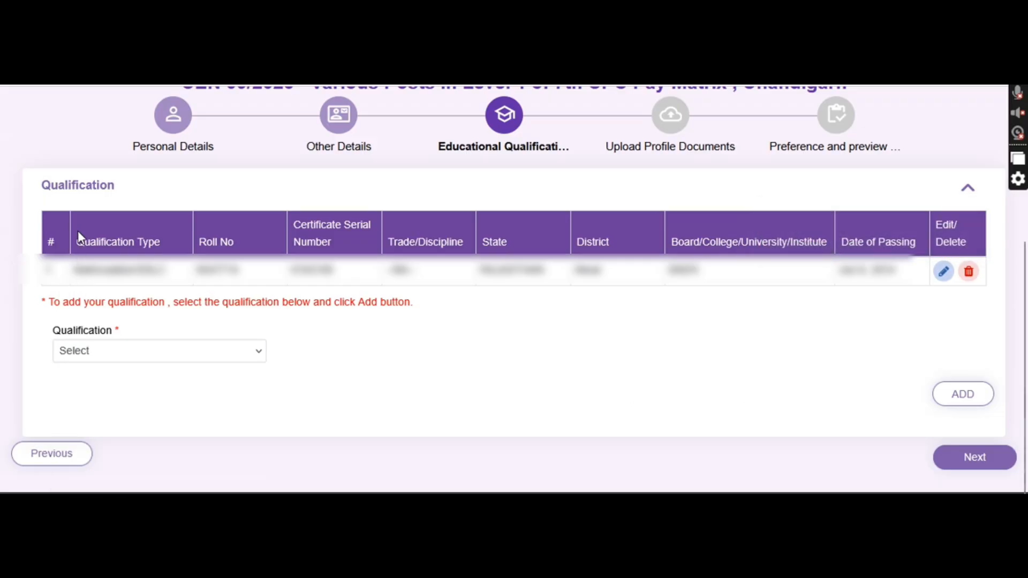
click(991, 458)
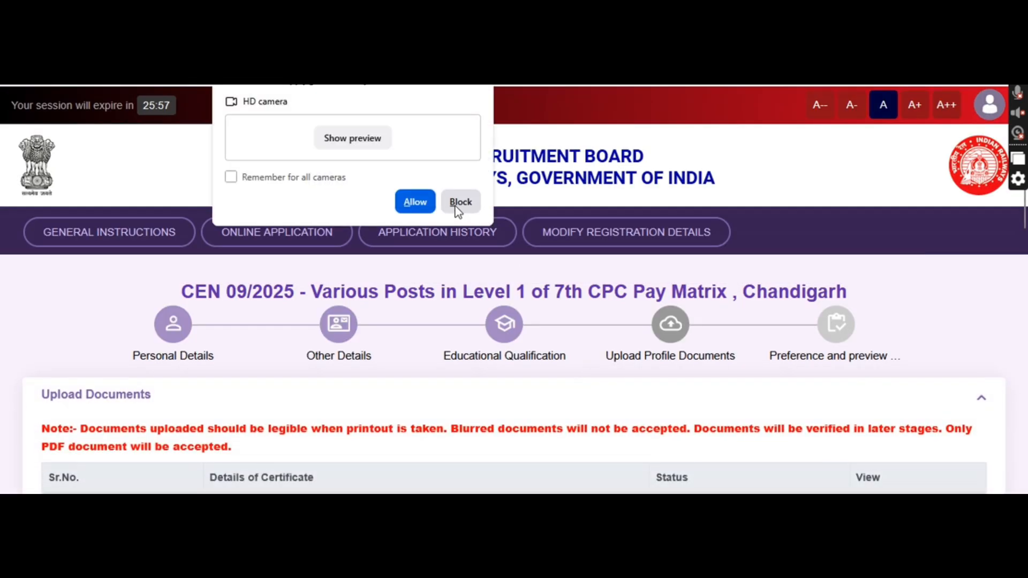
- Allow the site to use the camera
click(409, 203)
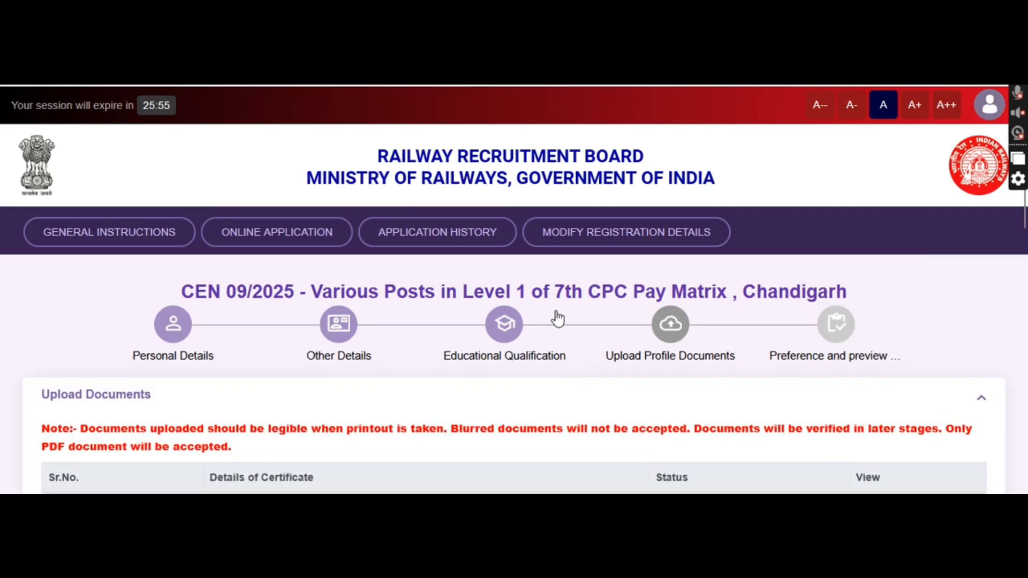
scroll(556, 316, down, 2)
scroll(558, 317, down, 8)
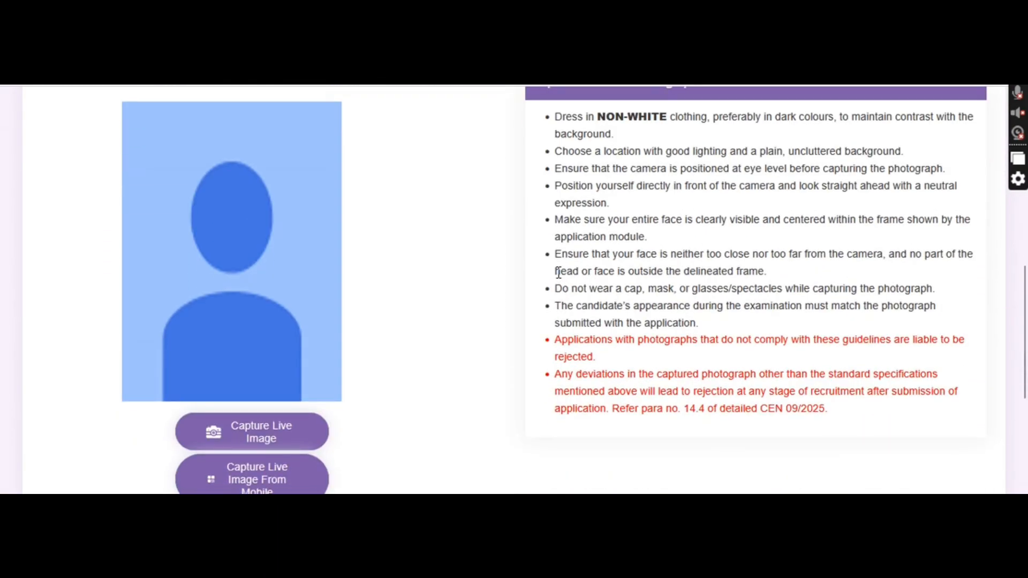
- Start live photo capture, answer not a twin, then choose capture from mobile
click(288, 429)
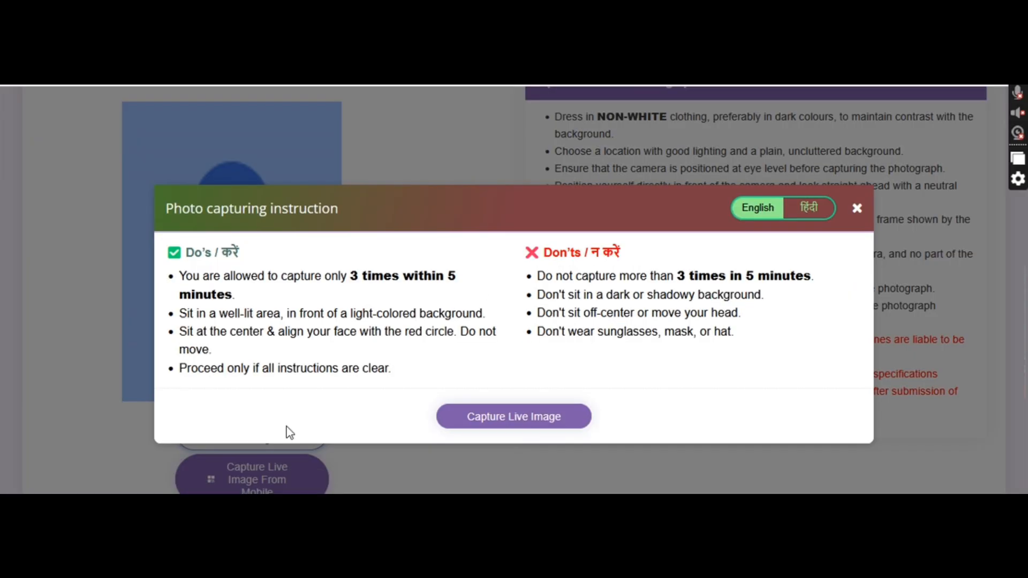
click(545, 422)
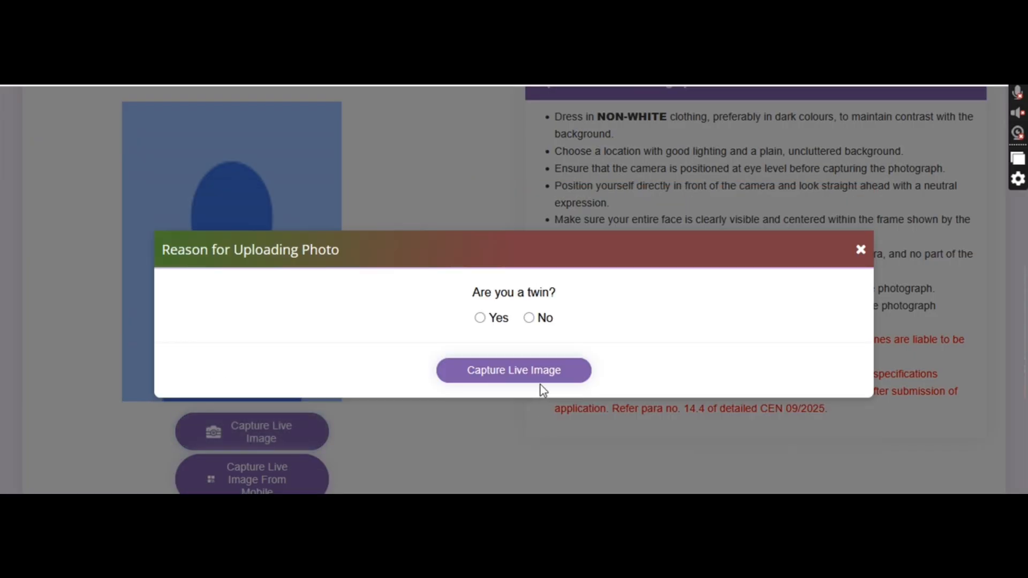
click(529, 318)
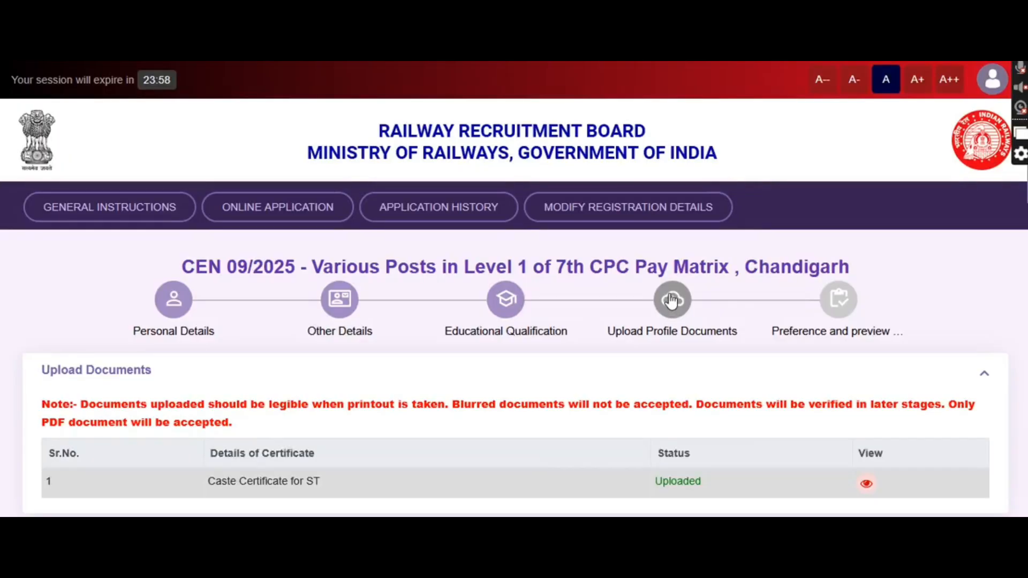
scroll(672, 301, down, 1)
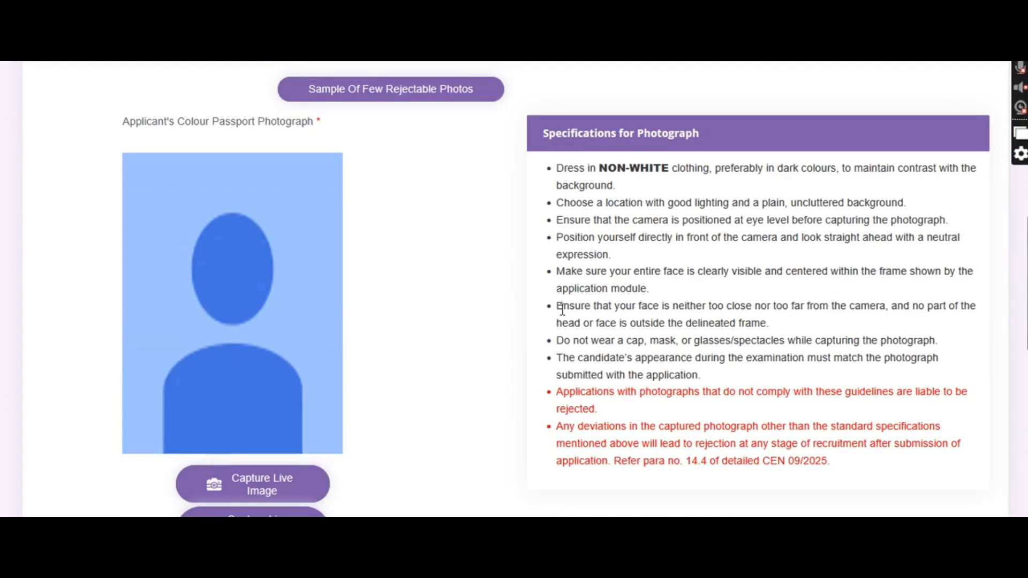
scroll(562, 309, down, 3)
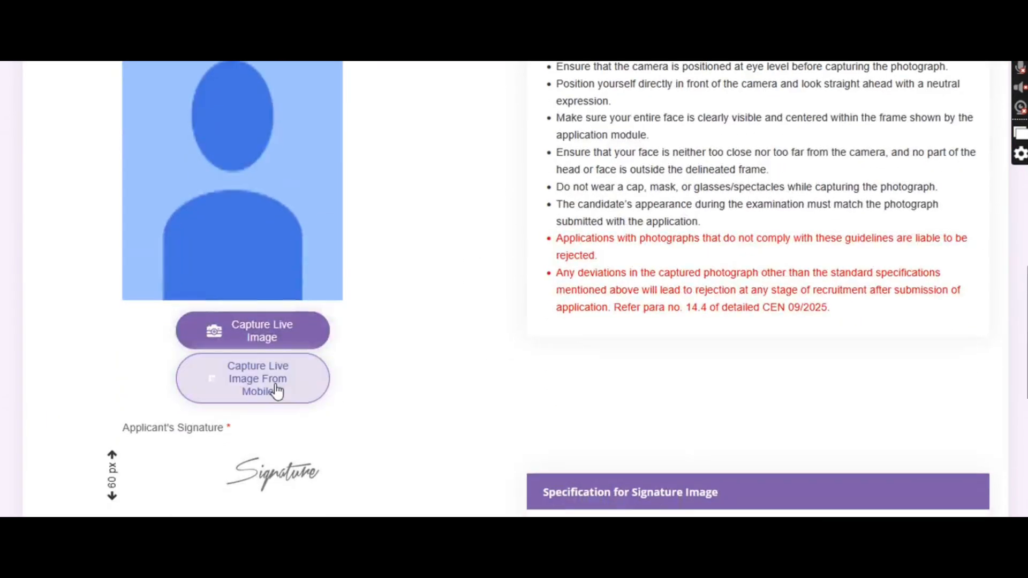
click(280, 381)
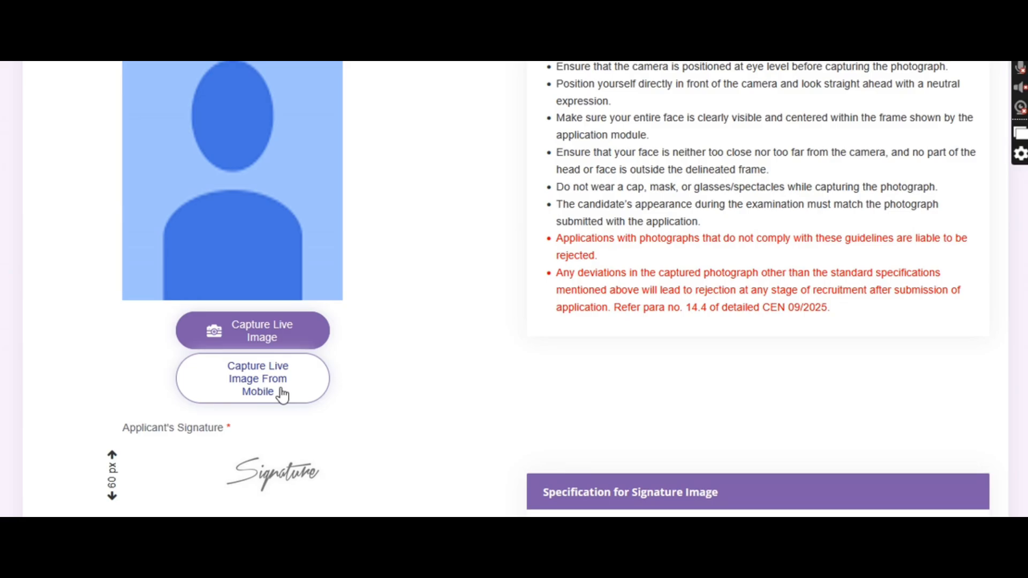
- Retry live capture answering not a twin, request the mobile QR code, and confirm signature ownership
click(307, 341)
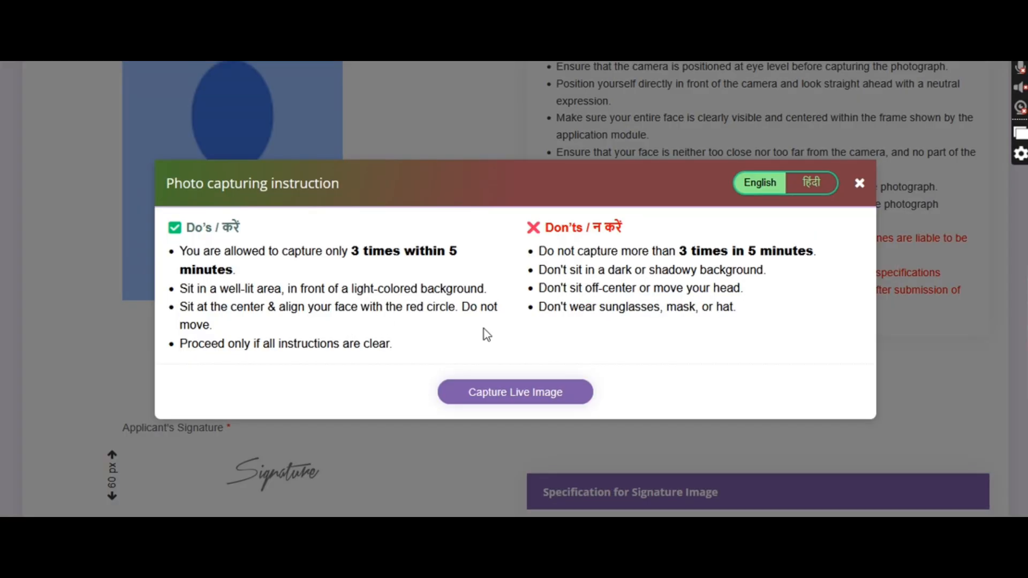
click(542, 403)
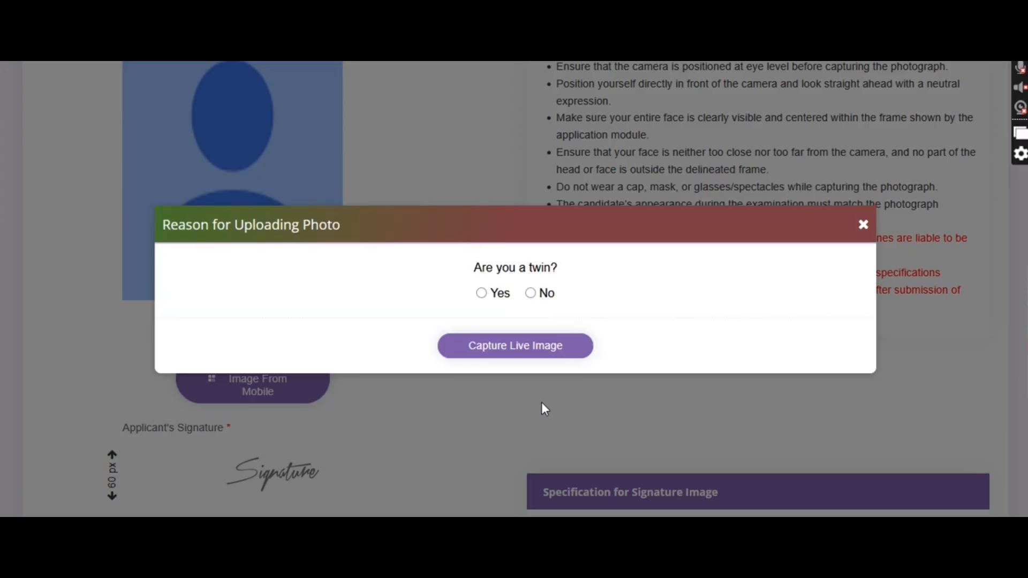
click(531, 294)
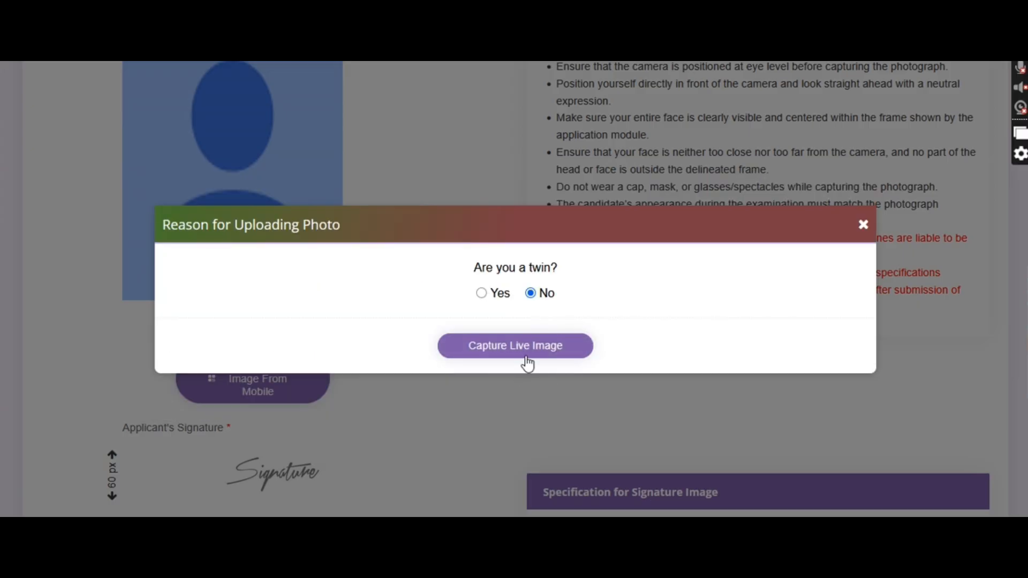
click(863, 227)
click(269, 379)
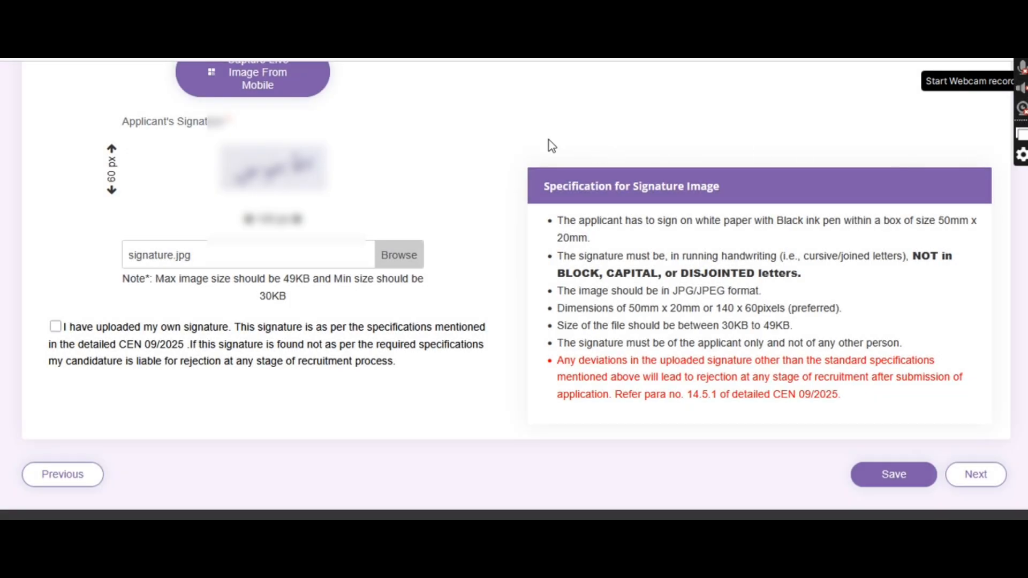
click(56, 328)
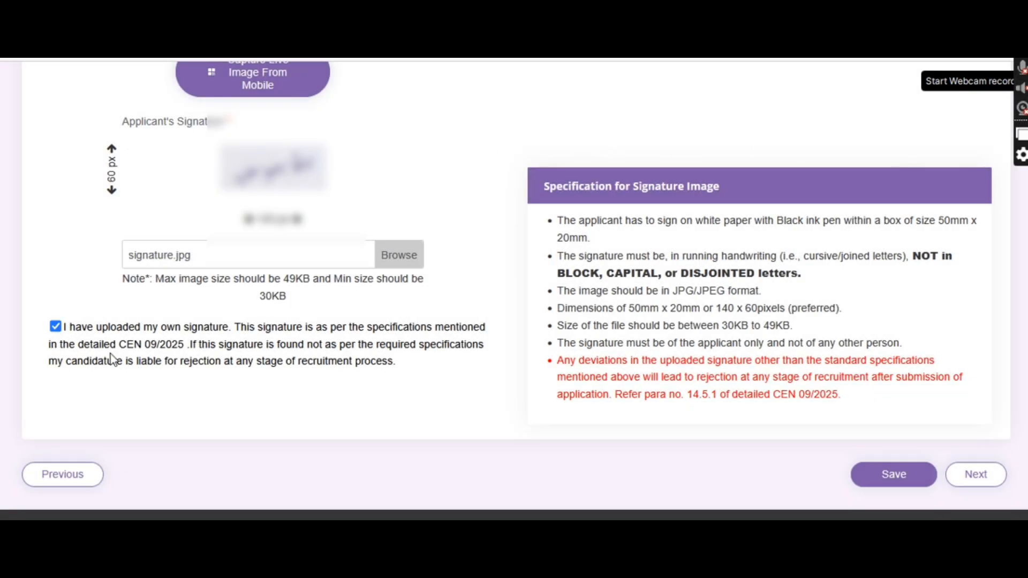
- Save the photo and signature, then add every eligible NR post to preferences, starting with POINTSMAN B
click(887, 478)
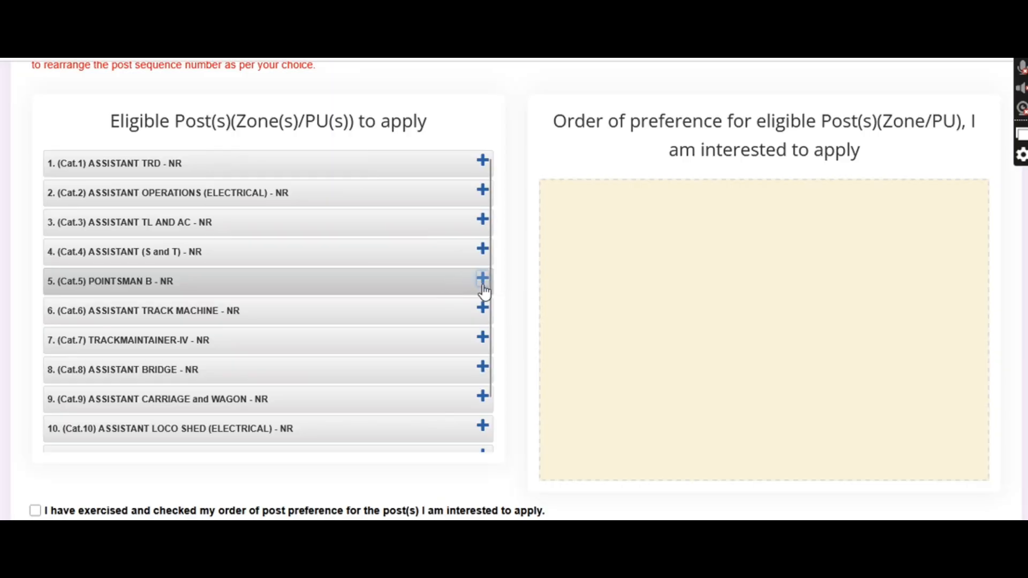
click(482, 280)
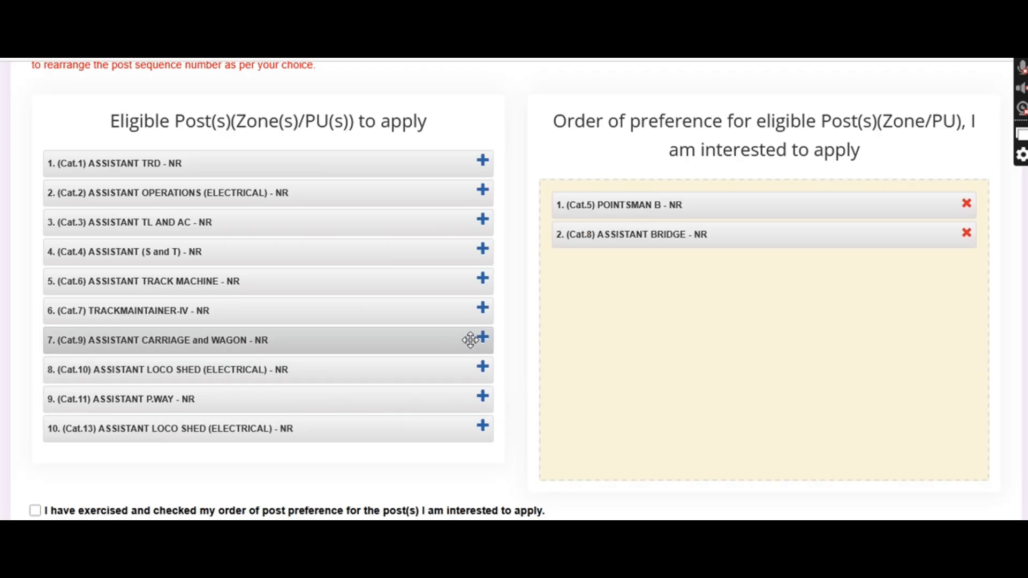
click(482, 341)
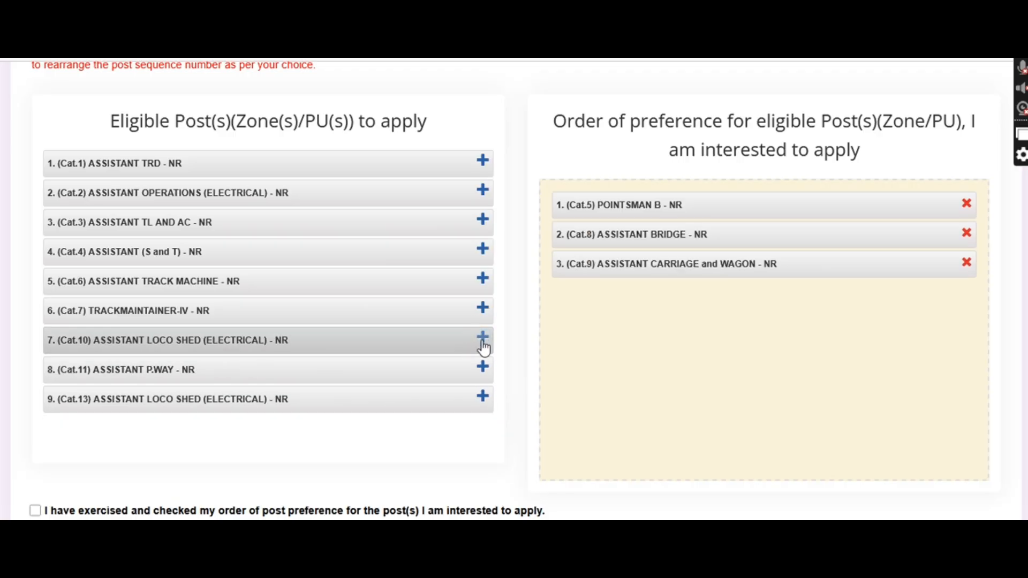
click(481, 316)
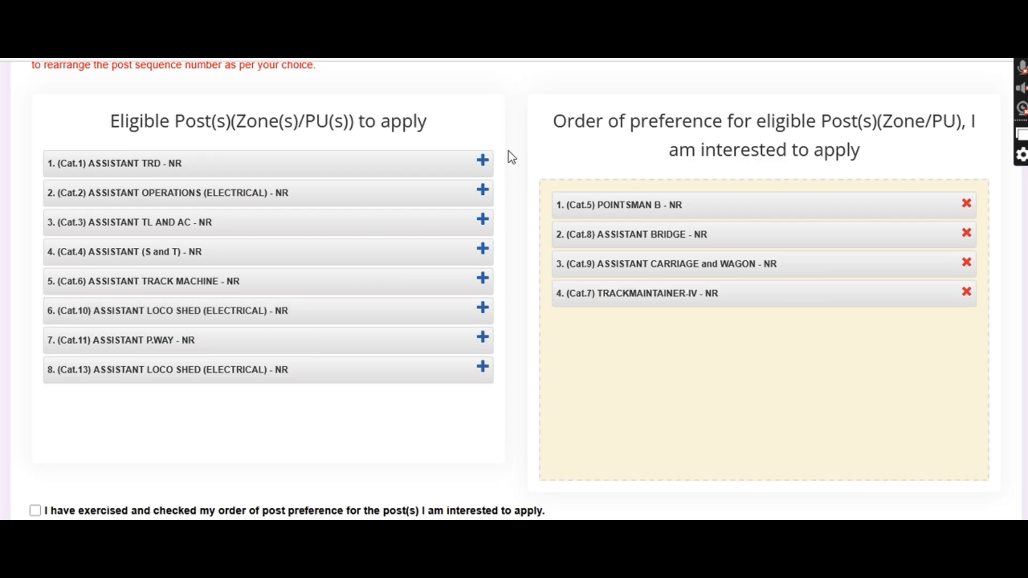
click(481, 163)
click(482, 163)
click(482, 164)
click(481, 163)
click(482, 163)
click(481, 163)
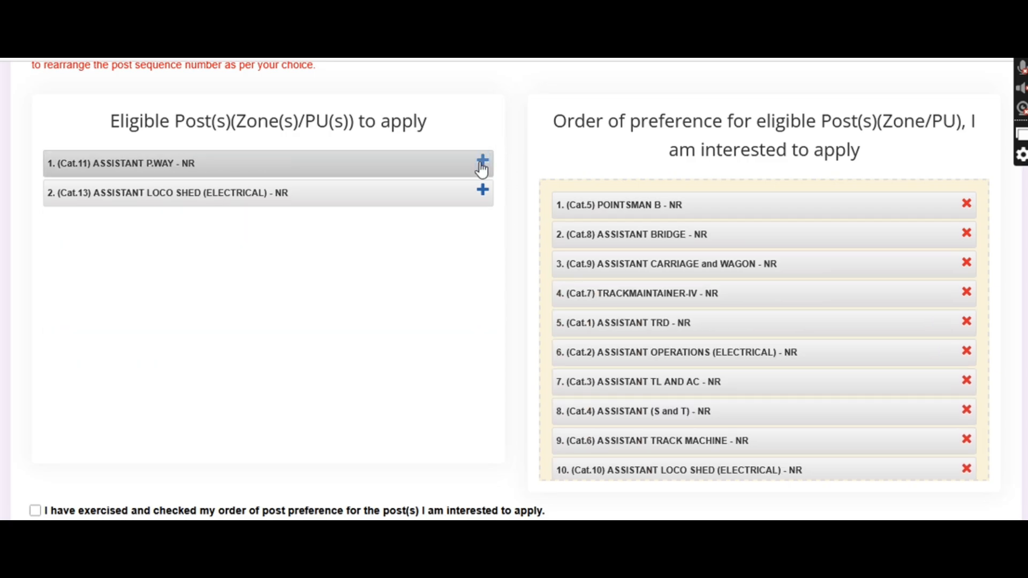
click(482, 163)
click(482, 163)
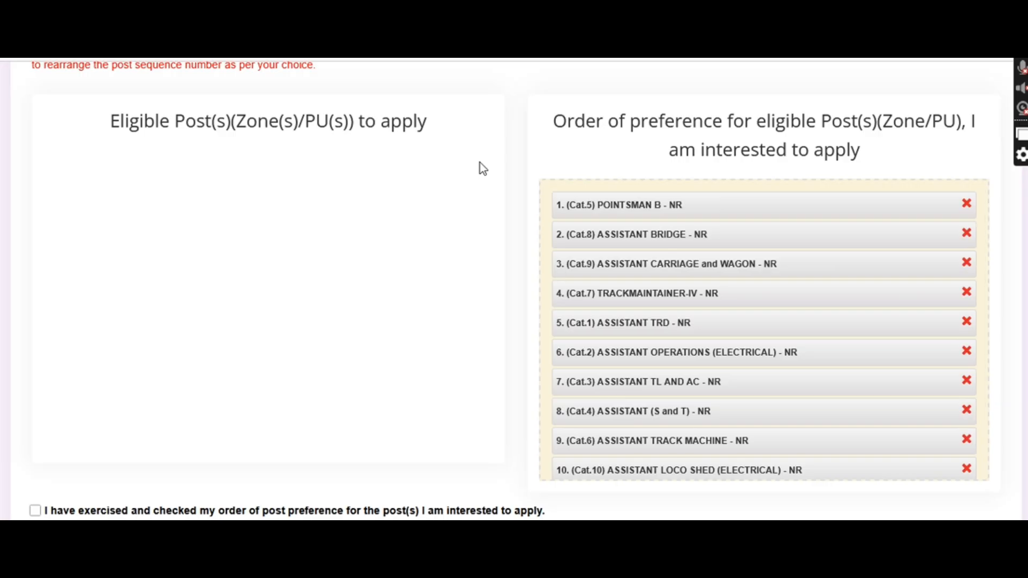
scroll(480, 164, down, 6)
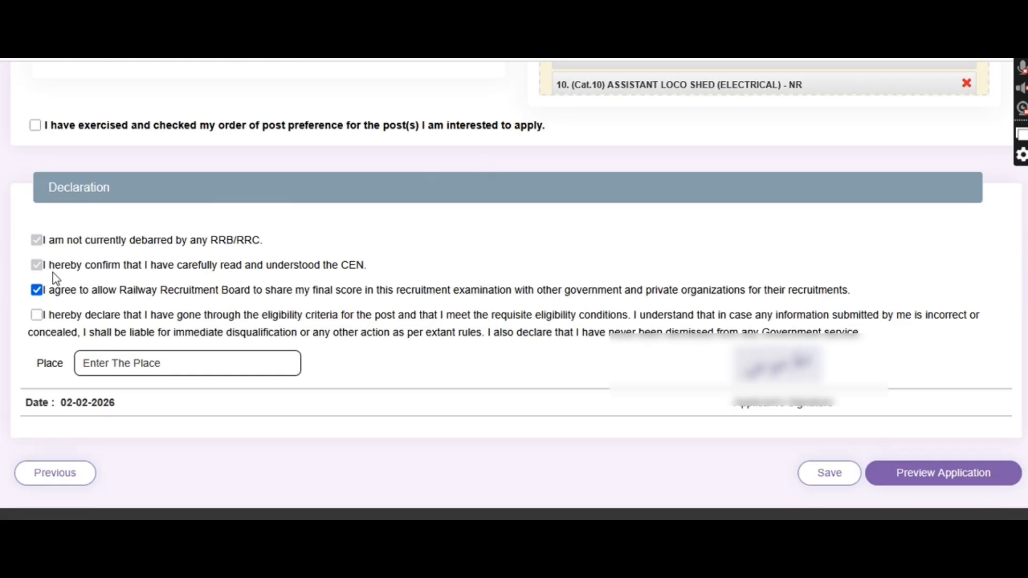
- Tick the preference and eligibility declarations, enter place GADUWAS, and save the post preferences
click(35, 125)
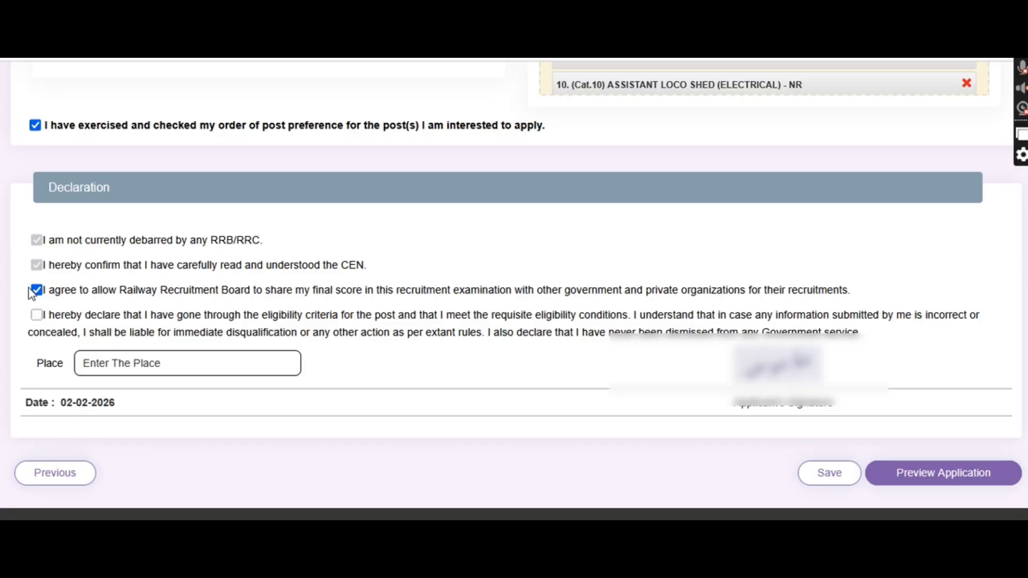
click(36, 316)
click(161, 357)
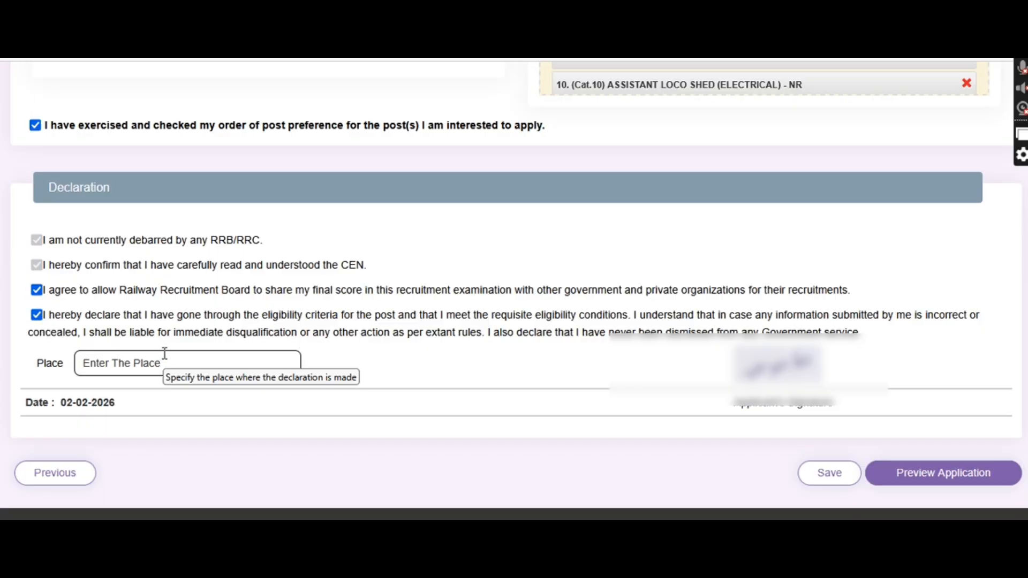
text(GADUWAS)
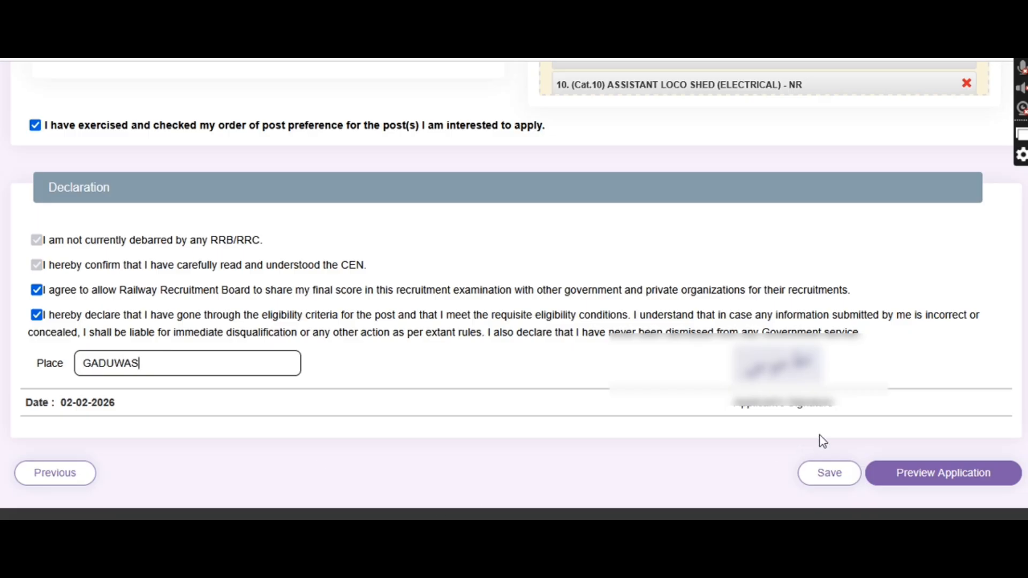
click(829, 474)
click(832, 484)
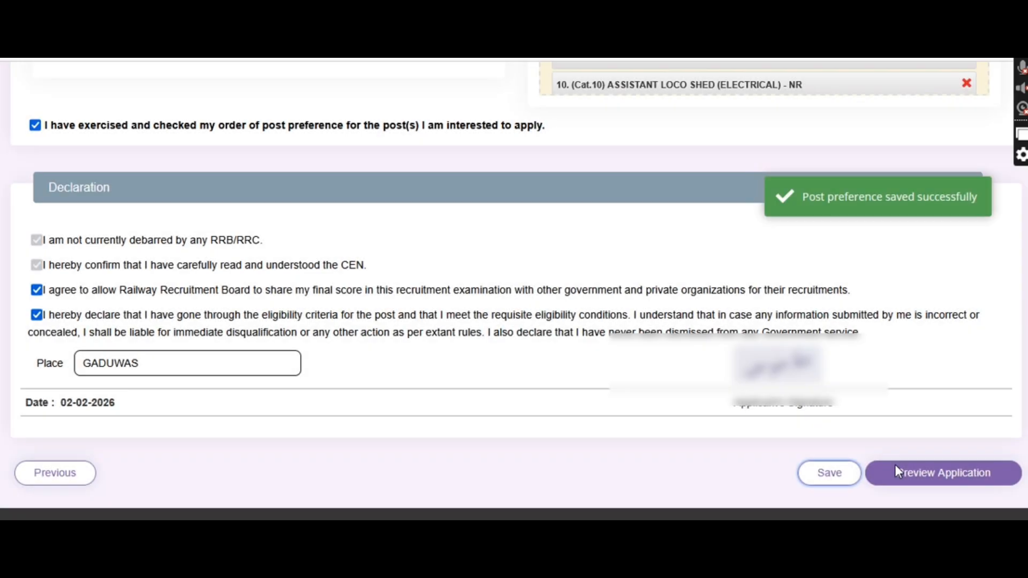
- Preview the full application, tick 'I have re-checked the above details', and submit
click(895, 471)
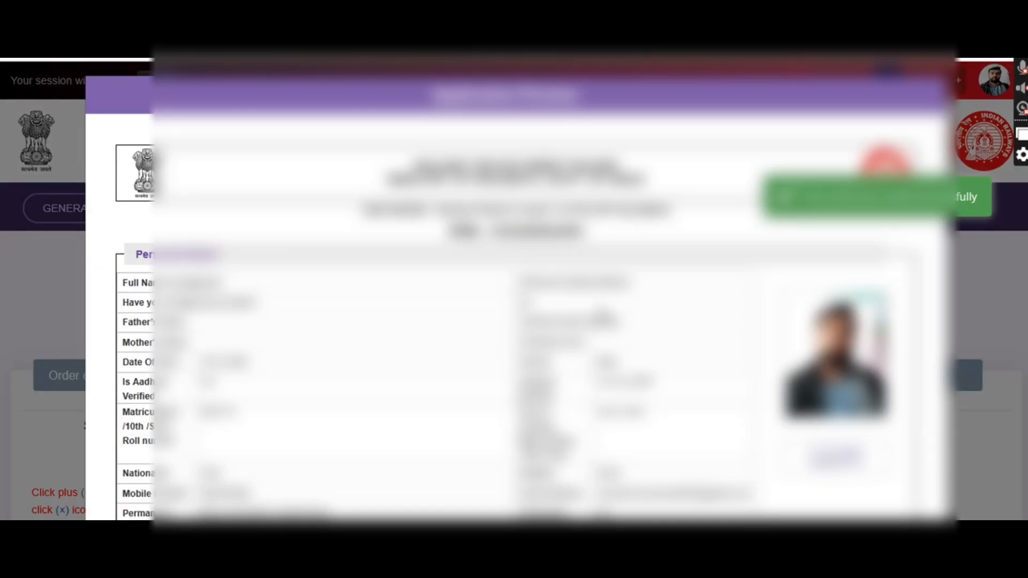
scroll(551, 289, down, 10)
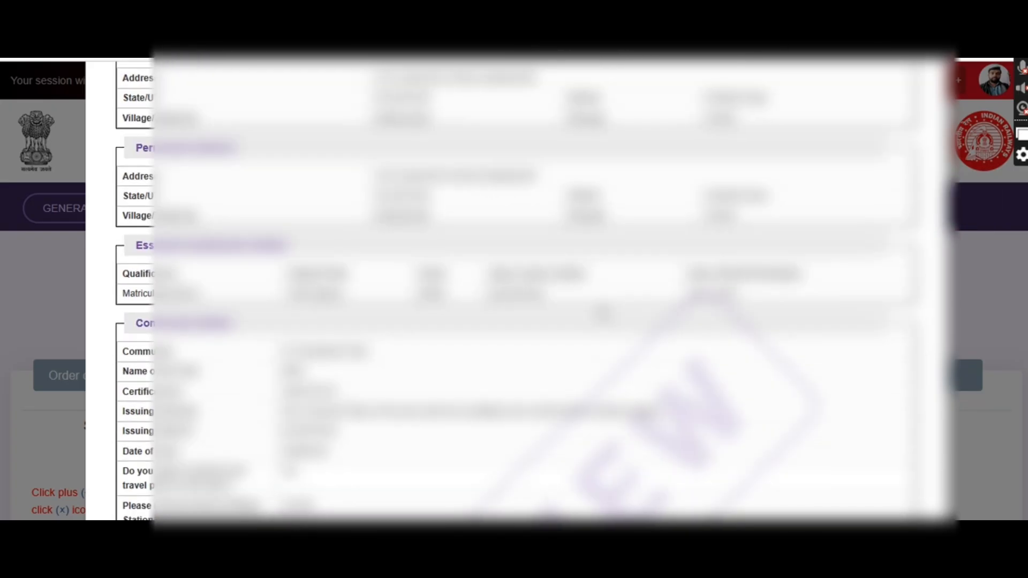
scroll(551, 289, down, 4)
scroll(601, 309, down, 15)
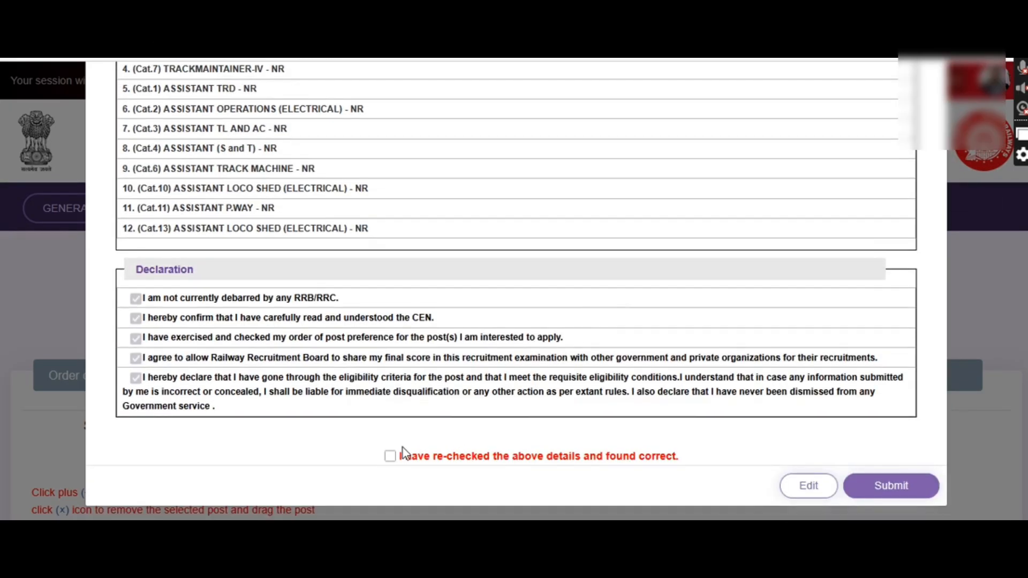
click(390, 457)
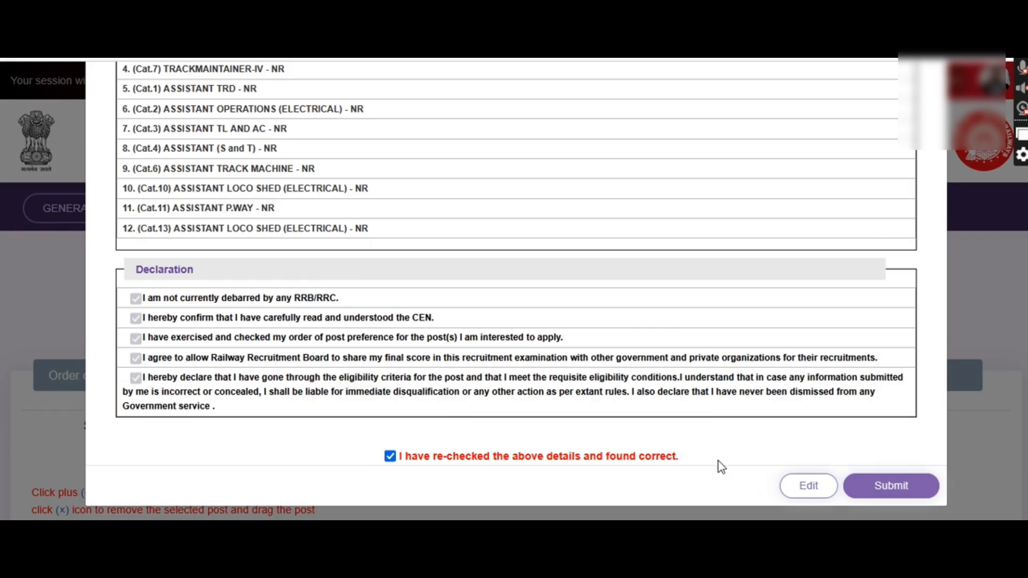
click(883, 488)
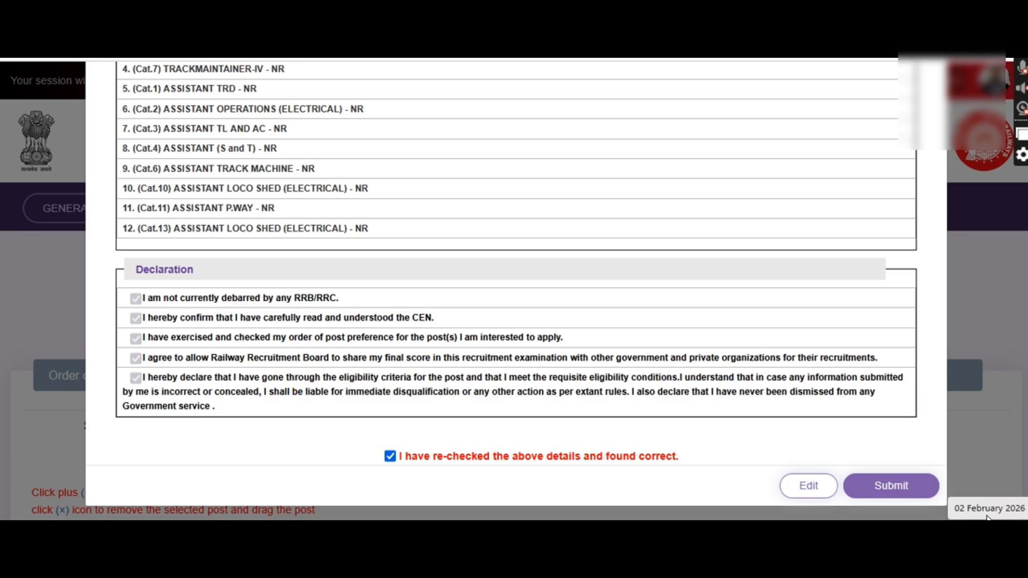
- Confirm final submission, then highlight the six General Instructions bullet points
click(888, 490)
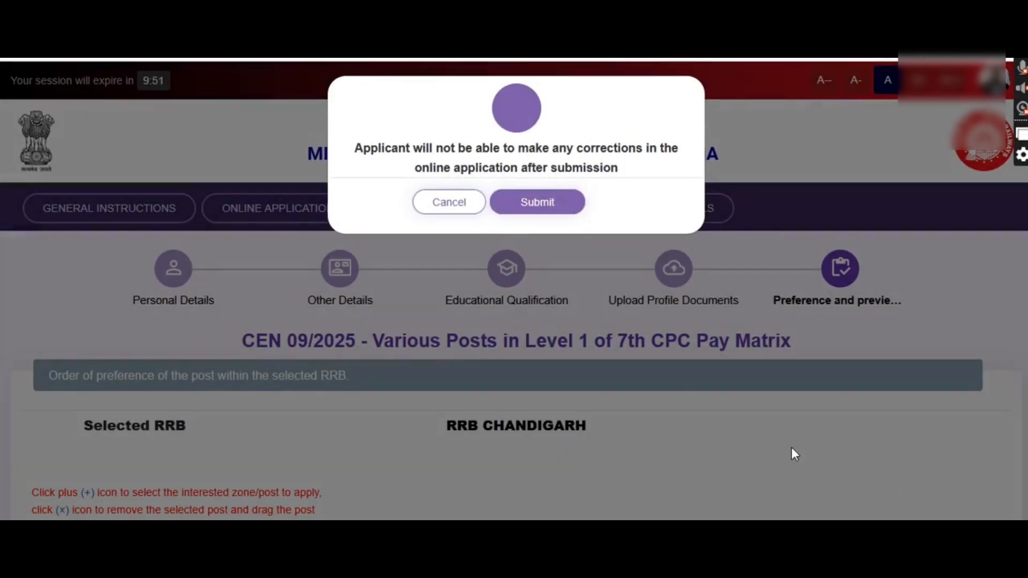
click(526, 206)
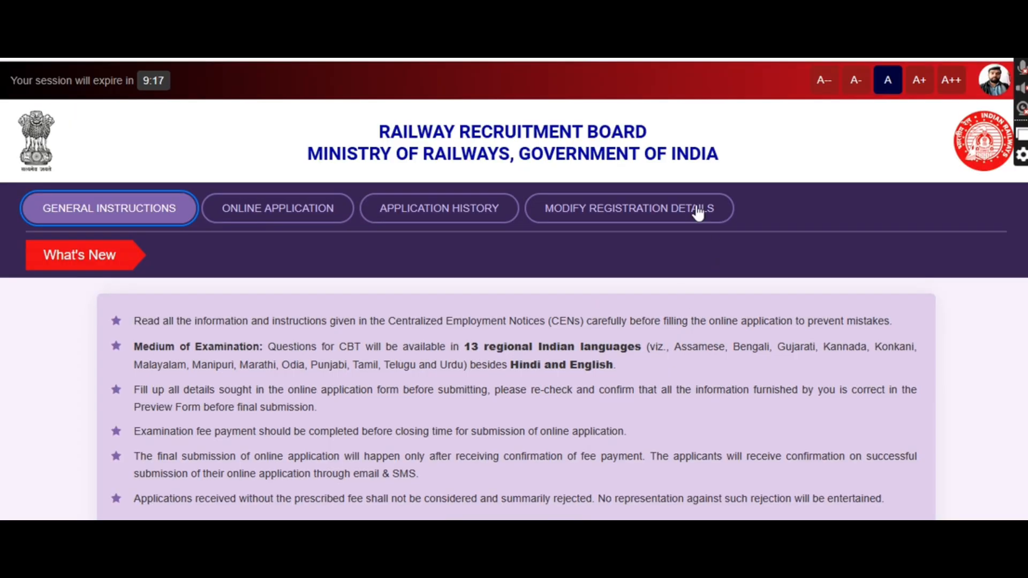
scroll(698, 212, down, 3)
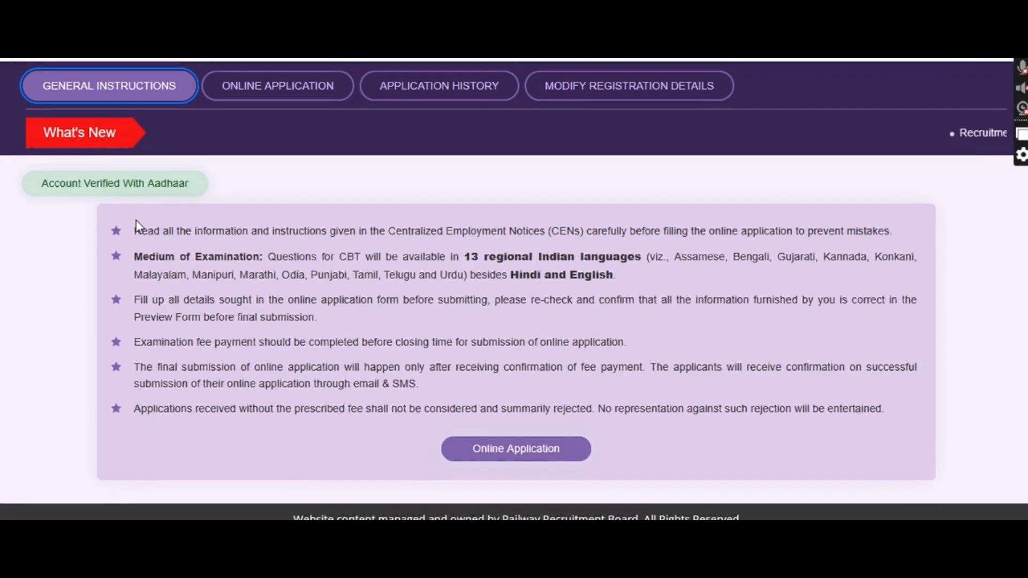
drag(135, 230, 884, 424)
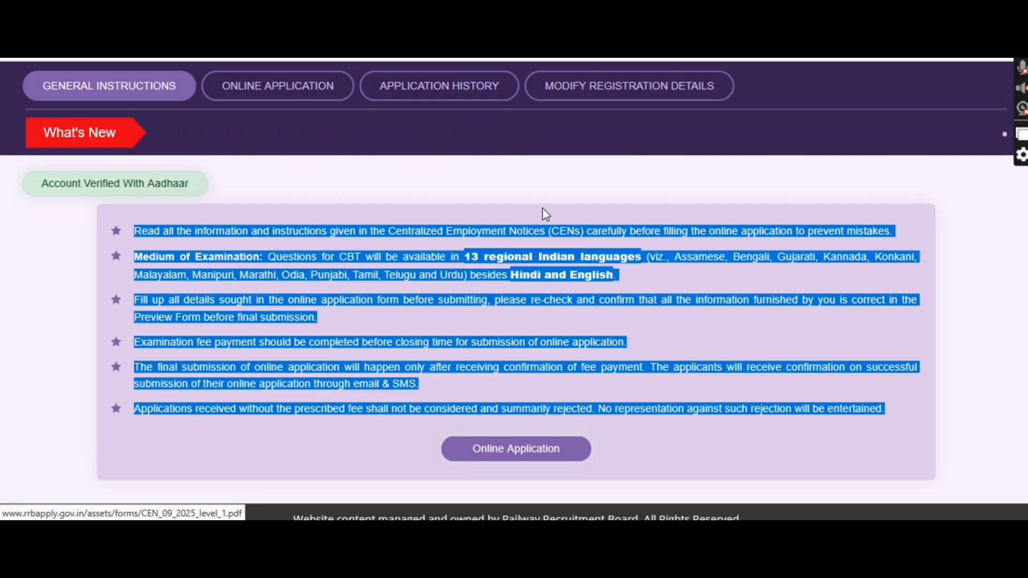
click(612, 384)
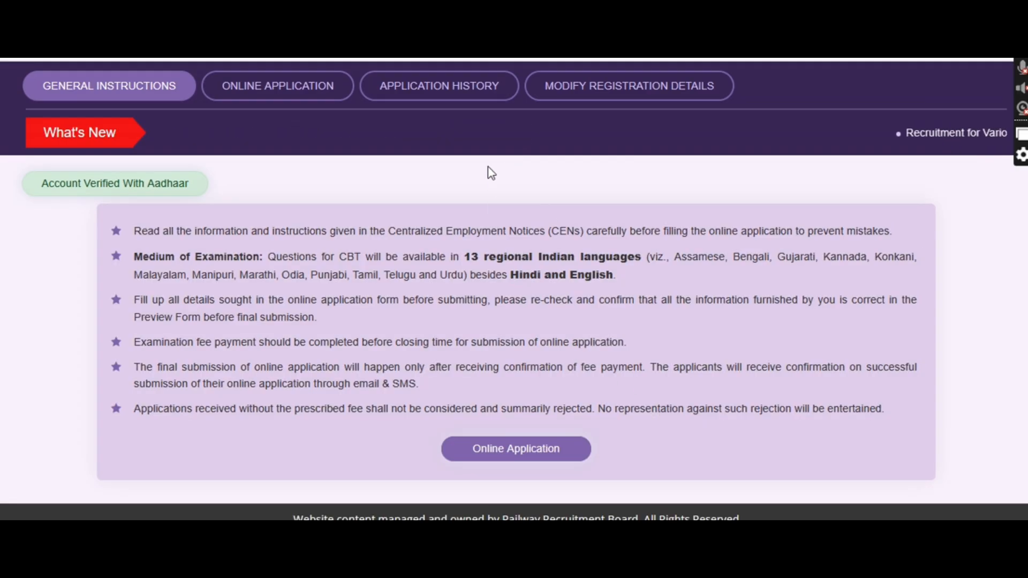